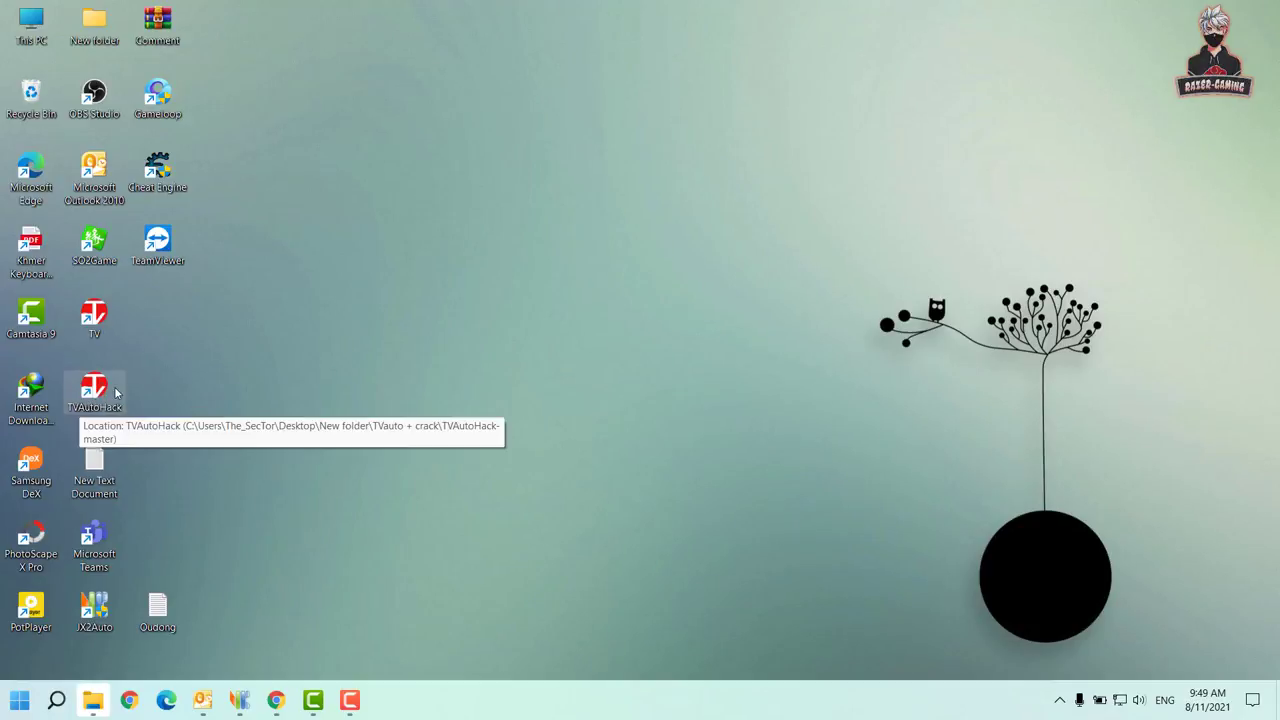
Open Task Manager, show its detailed process list and enlarge the window
right_click(18, 700)
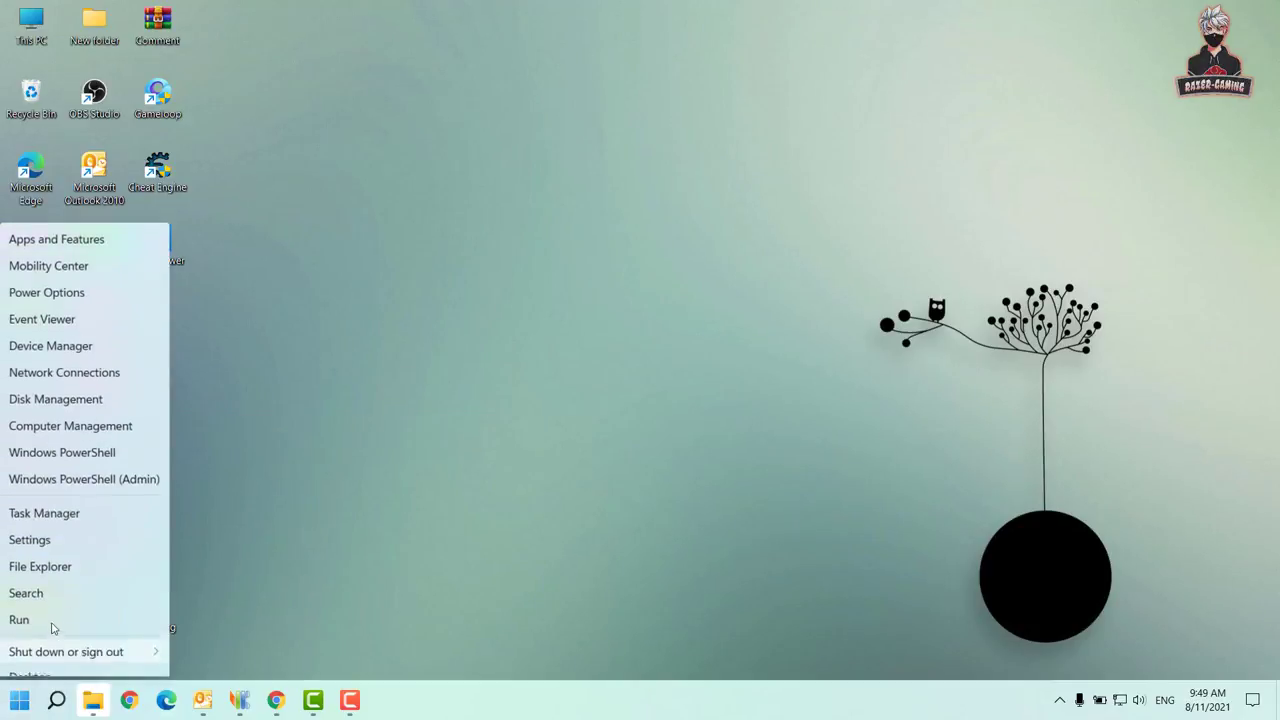
left_click(256, 430)
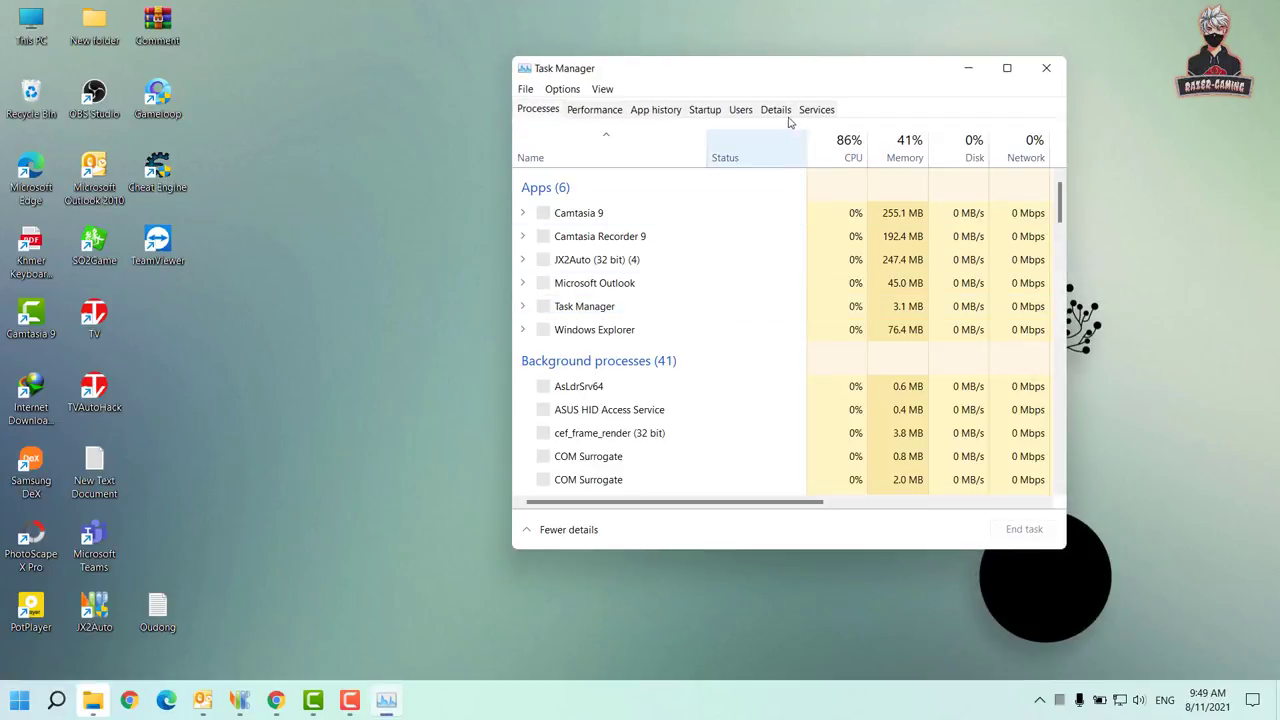
left_click(780, 111)
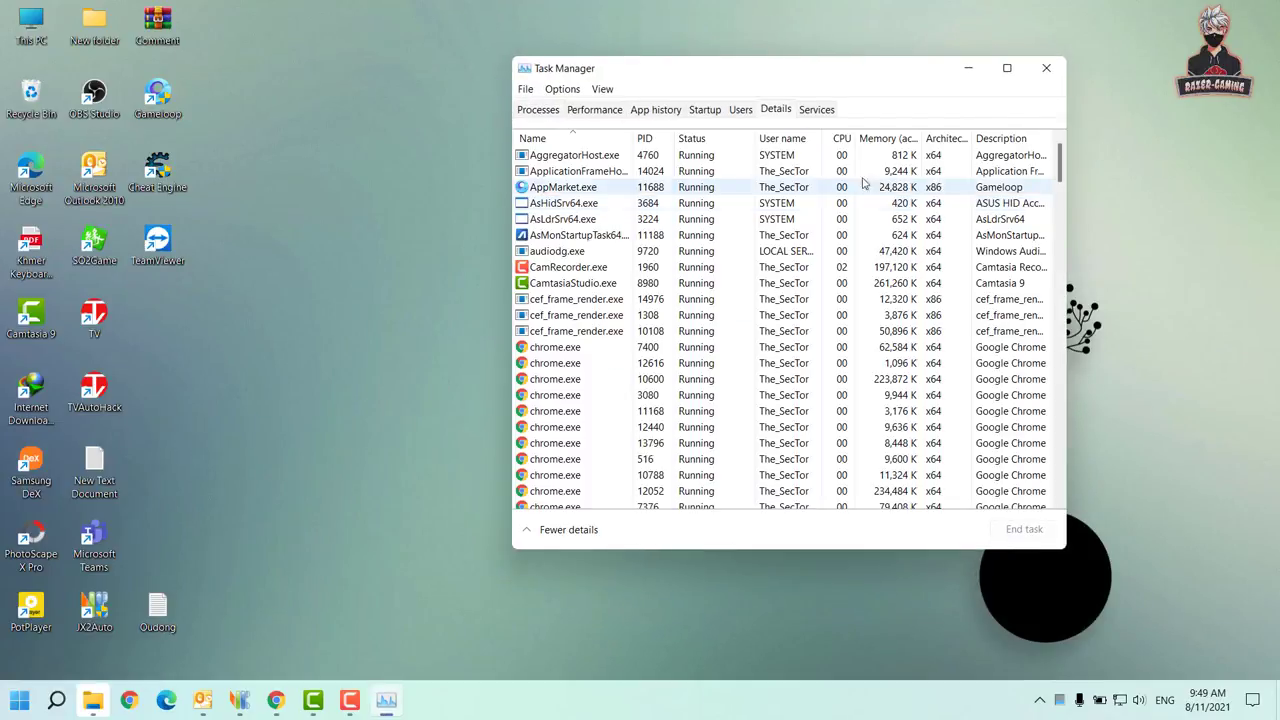
left_click_drag(1066, 548, 1226, 656)
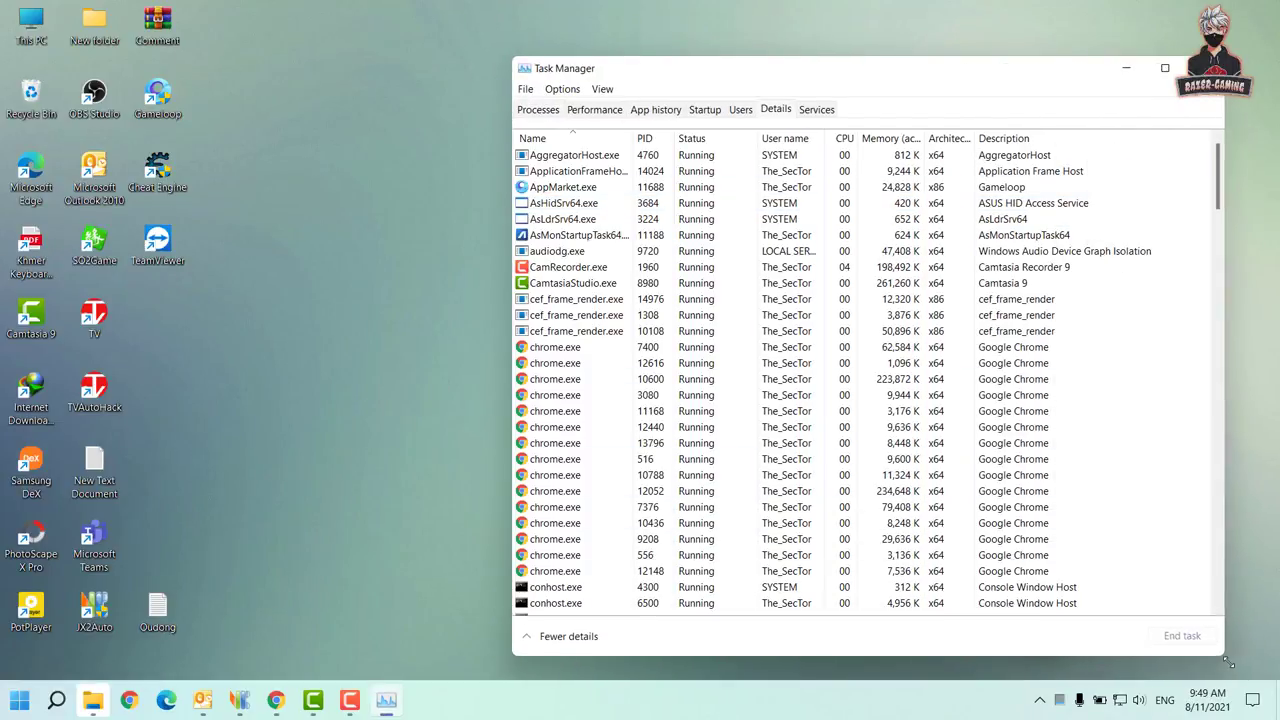
Look through the detailed process list for a running TVAutoHack process
left_click(99, 395)
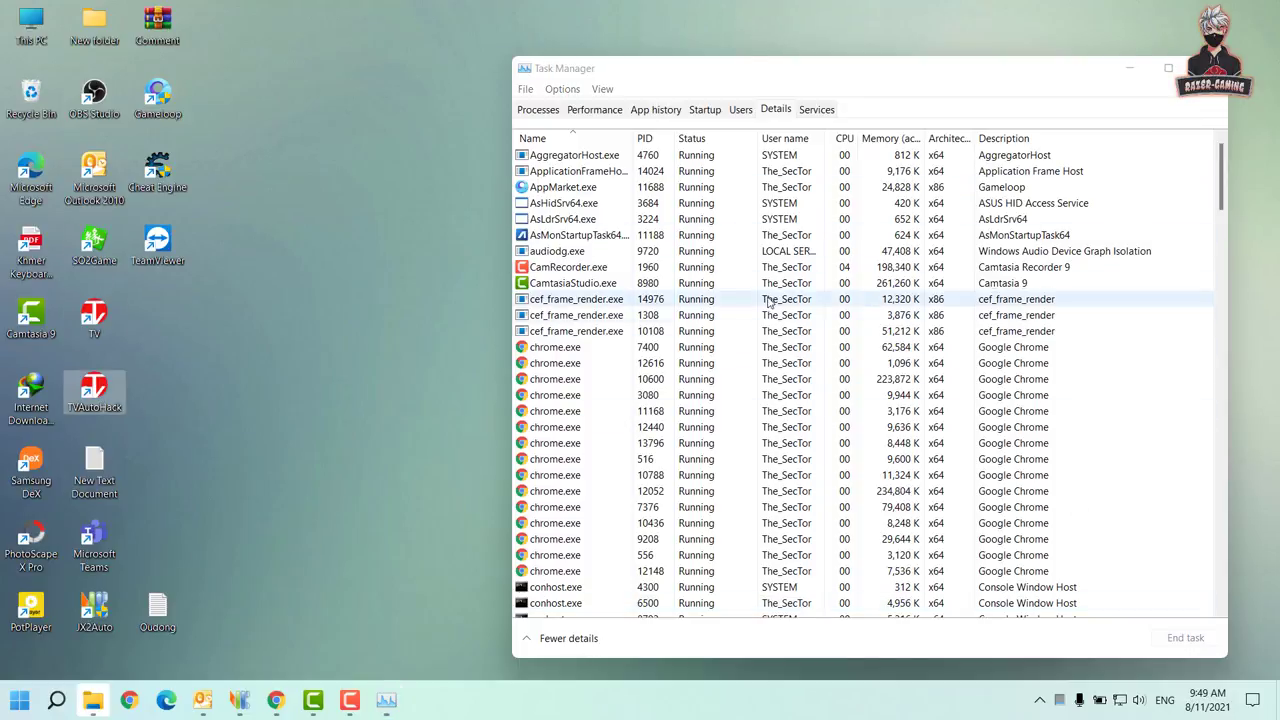
scroll(697, 340, "down", 4)
scroll(697, 350, "down", 20)
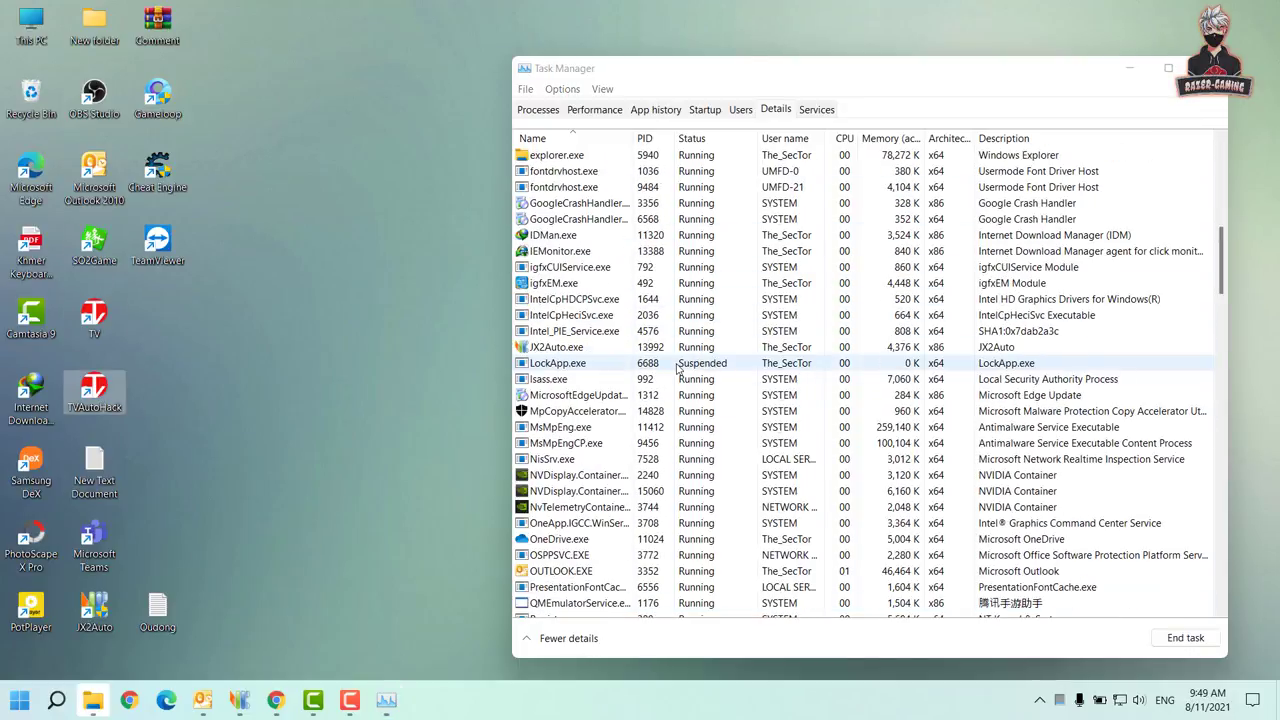
scroll(645, 381, "down", 20)
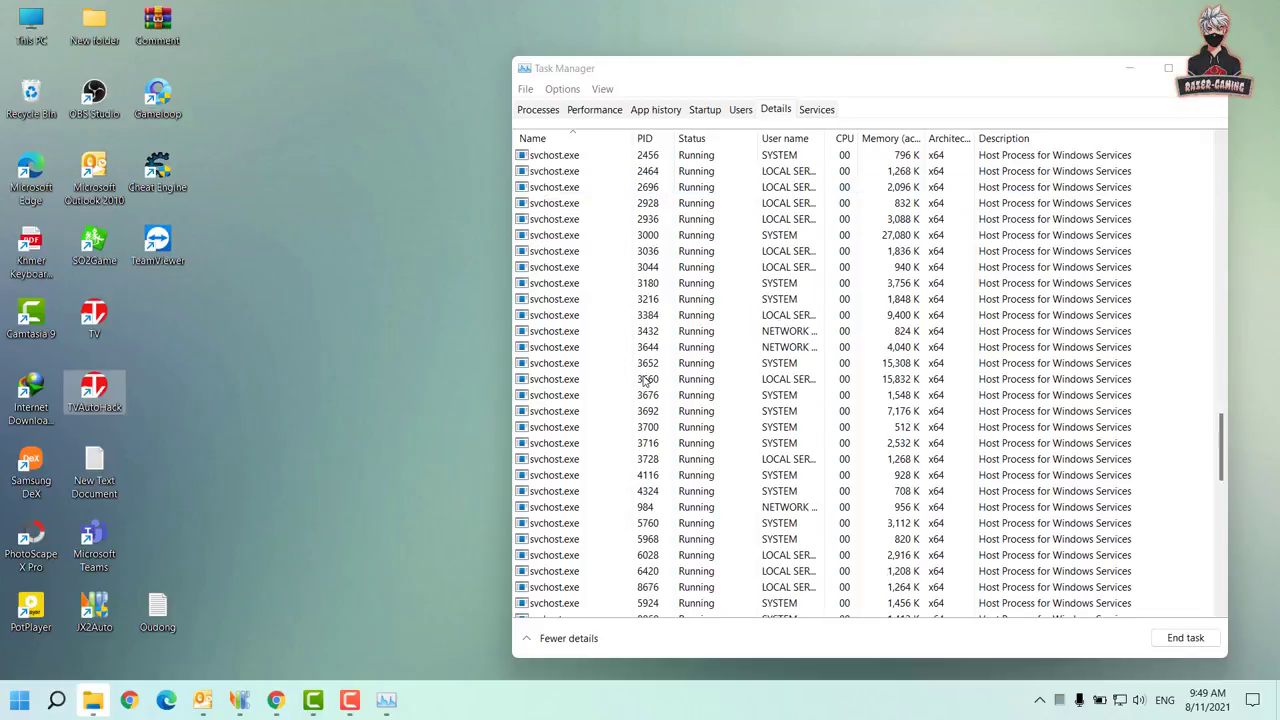
scroll(638, 381, "up", 20)
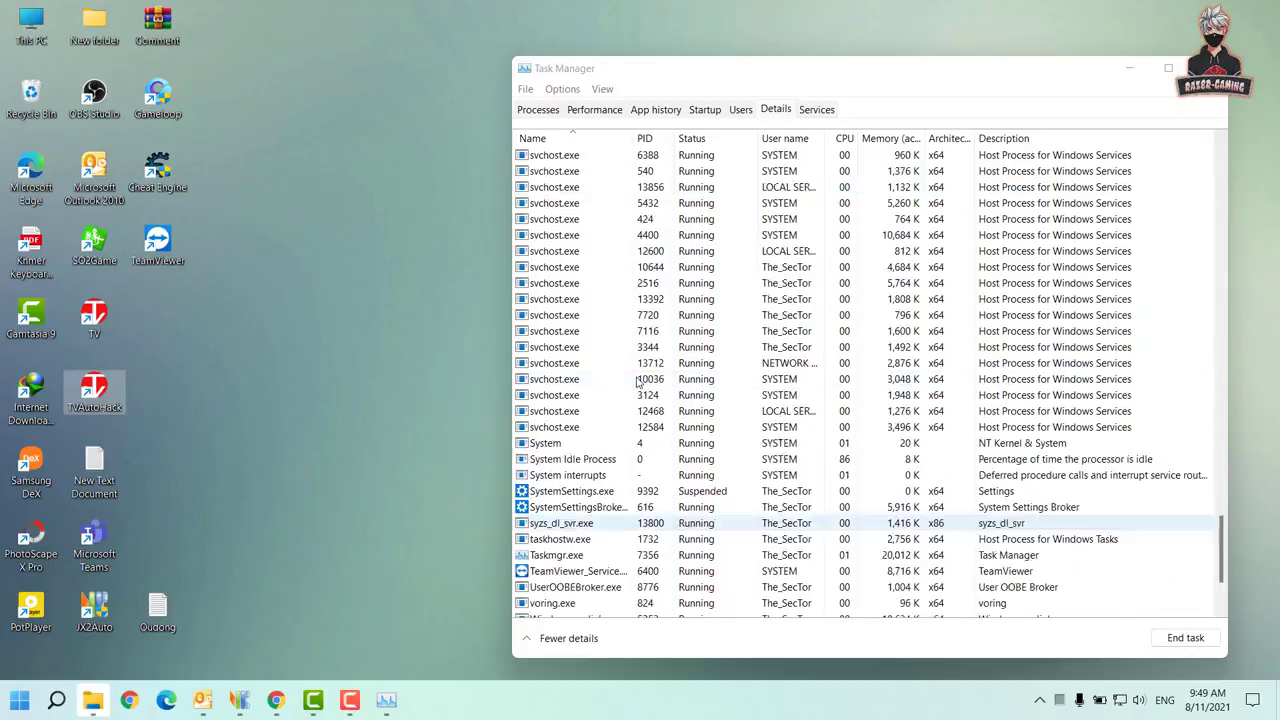
scroll(638, 381, "up", 20)
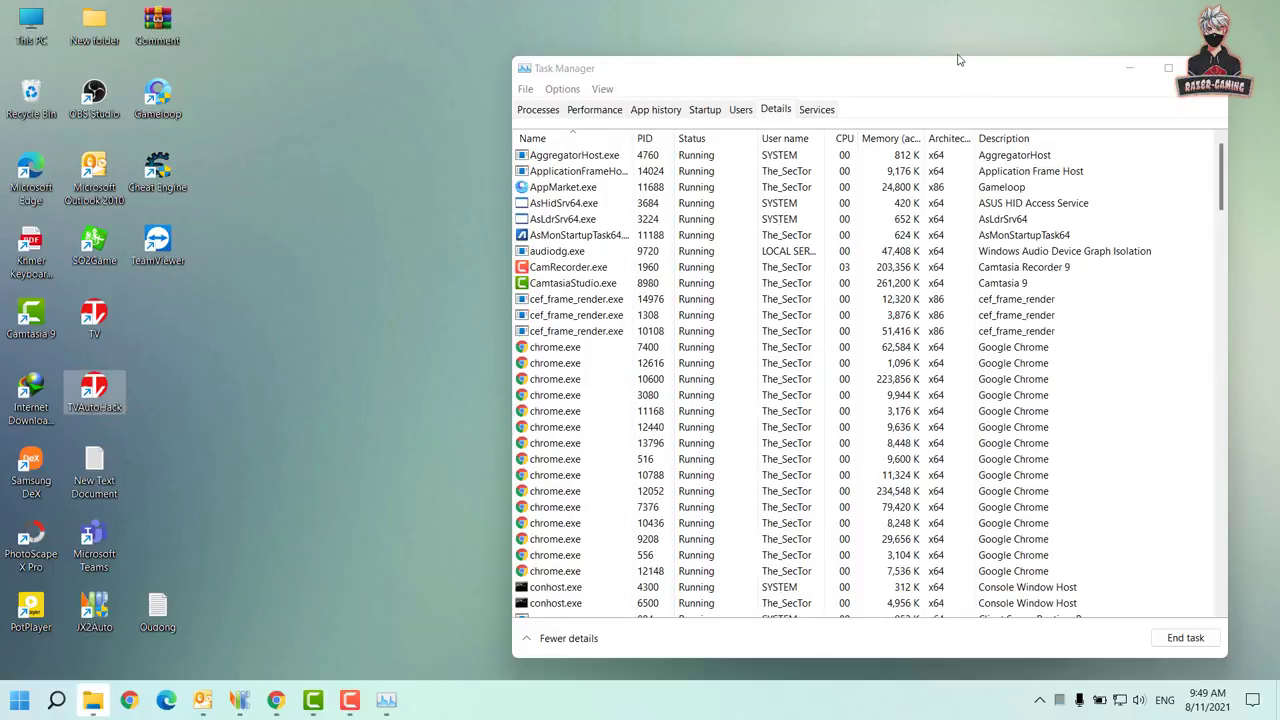
Move the Task Manager window farther from the desktop shortcuts and launch TVAutoHack
left_click_drag(966, 74, 1016, 18)
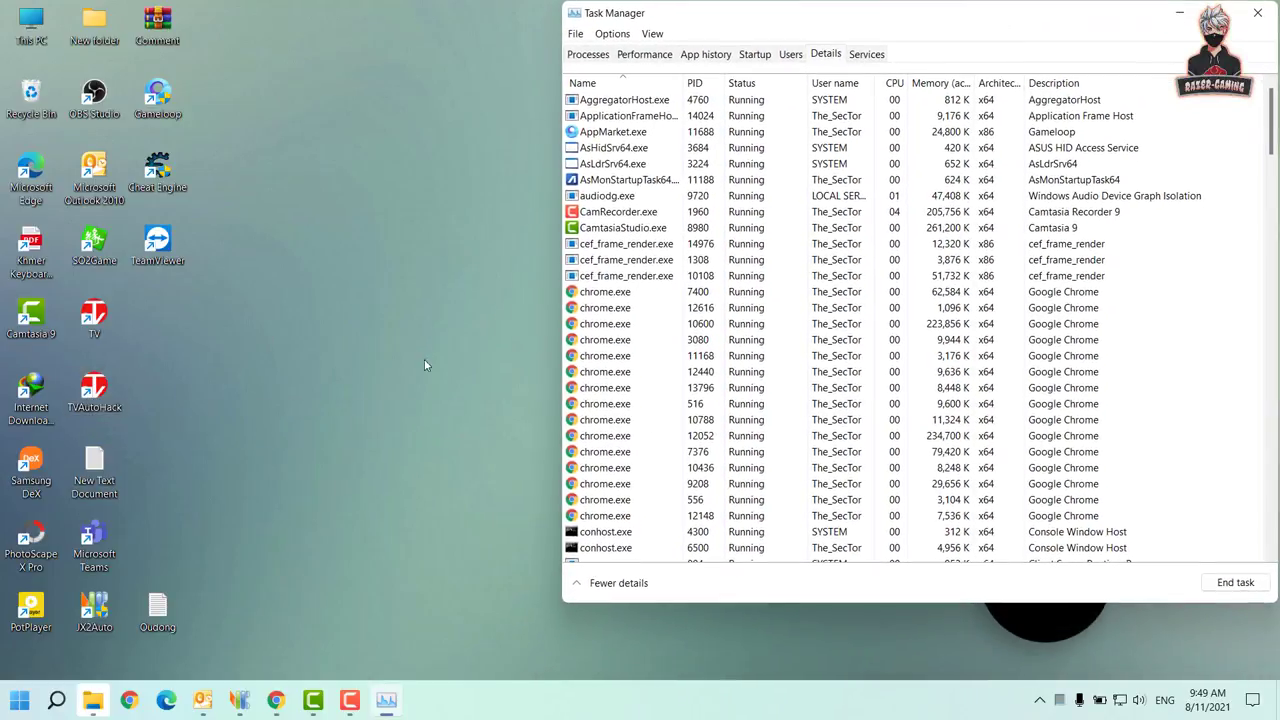
left_click(272, 393)
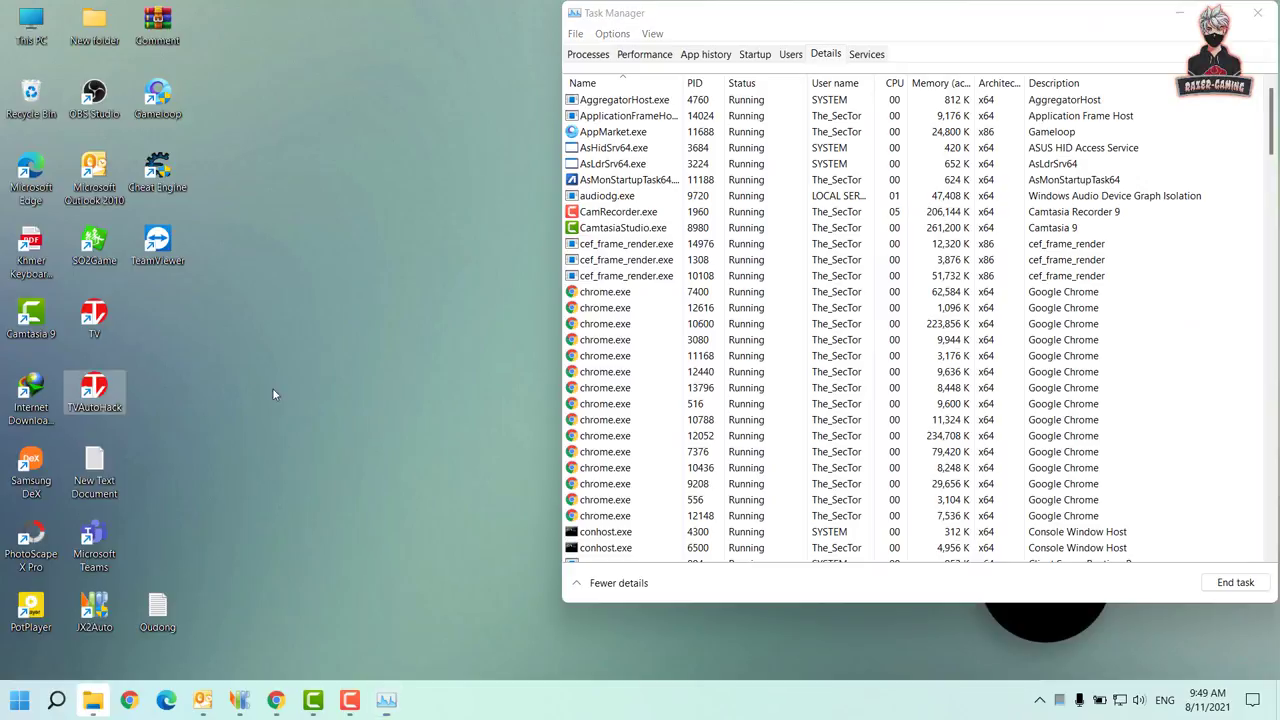
left_click(620, 310)
left_click(107, 393)
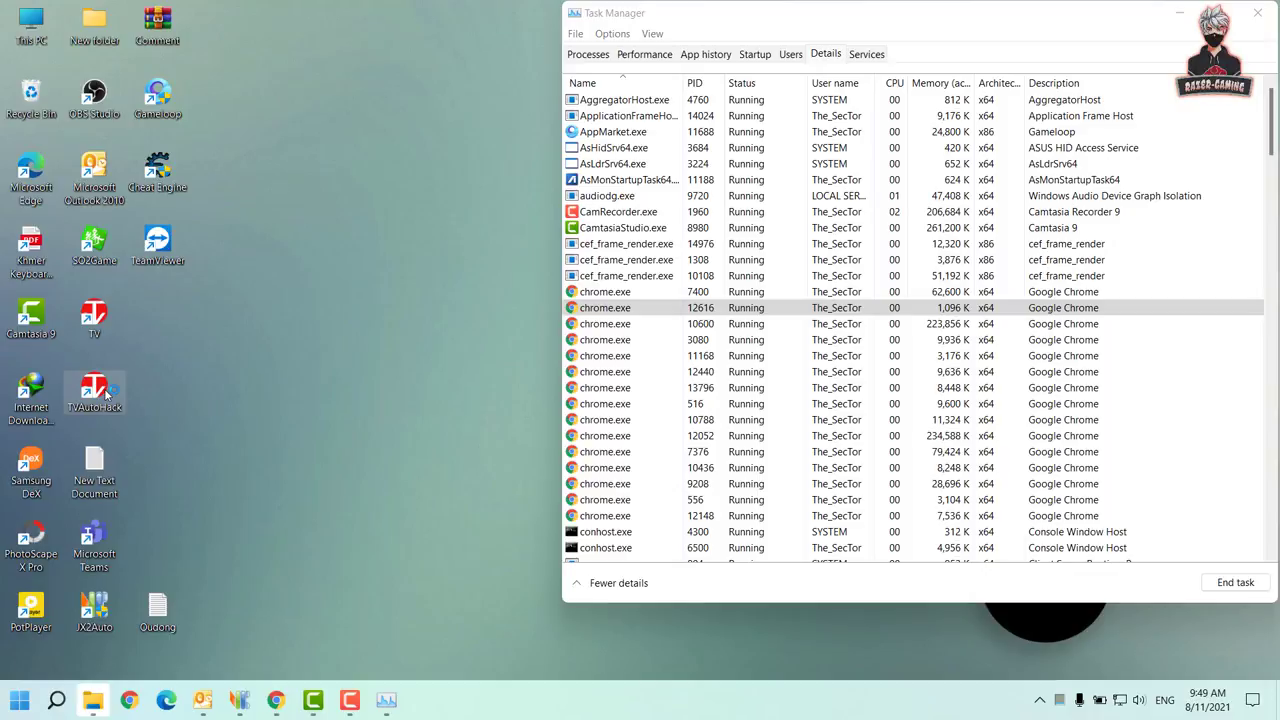
Find and select the TVAutoHack.exe process in the process list, and minimize Task Manager
scroll(735, 324, "down", 8)
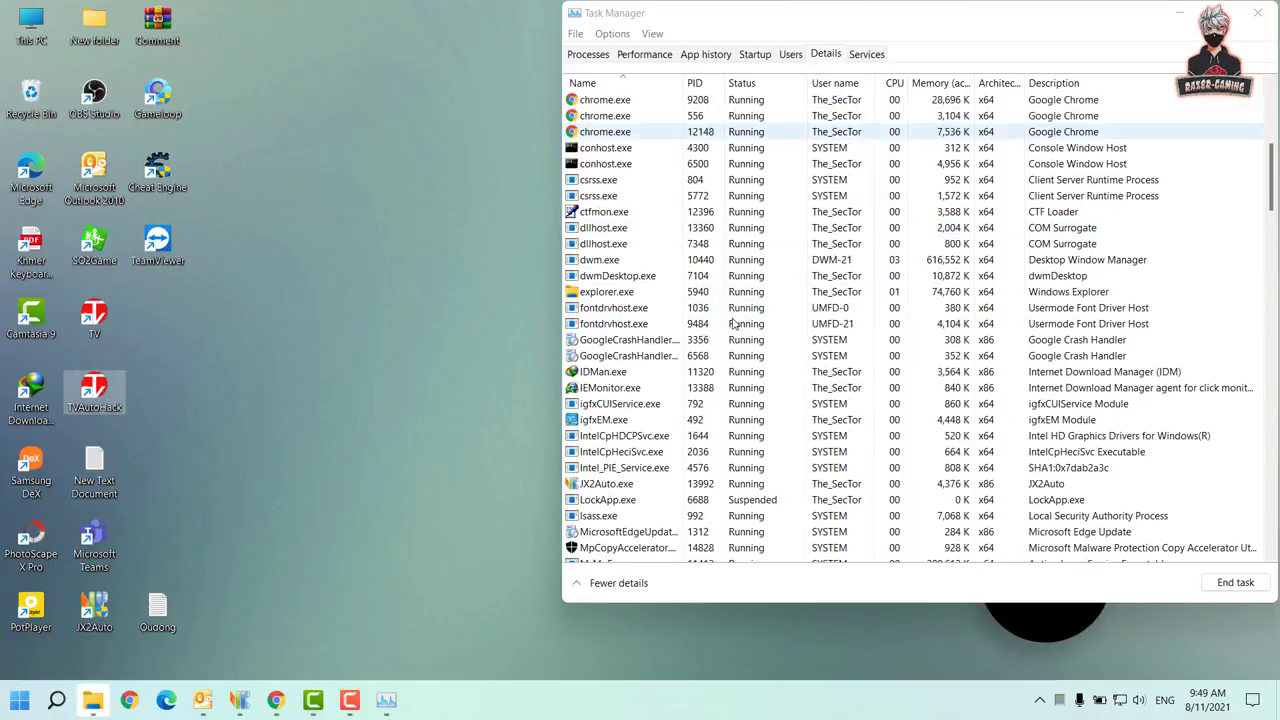
scroll(735, 324, "down", 20)
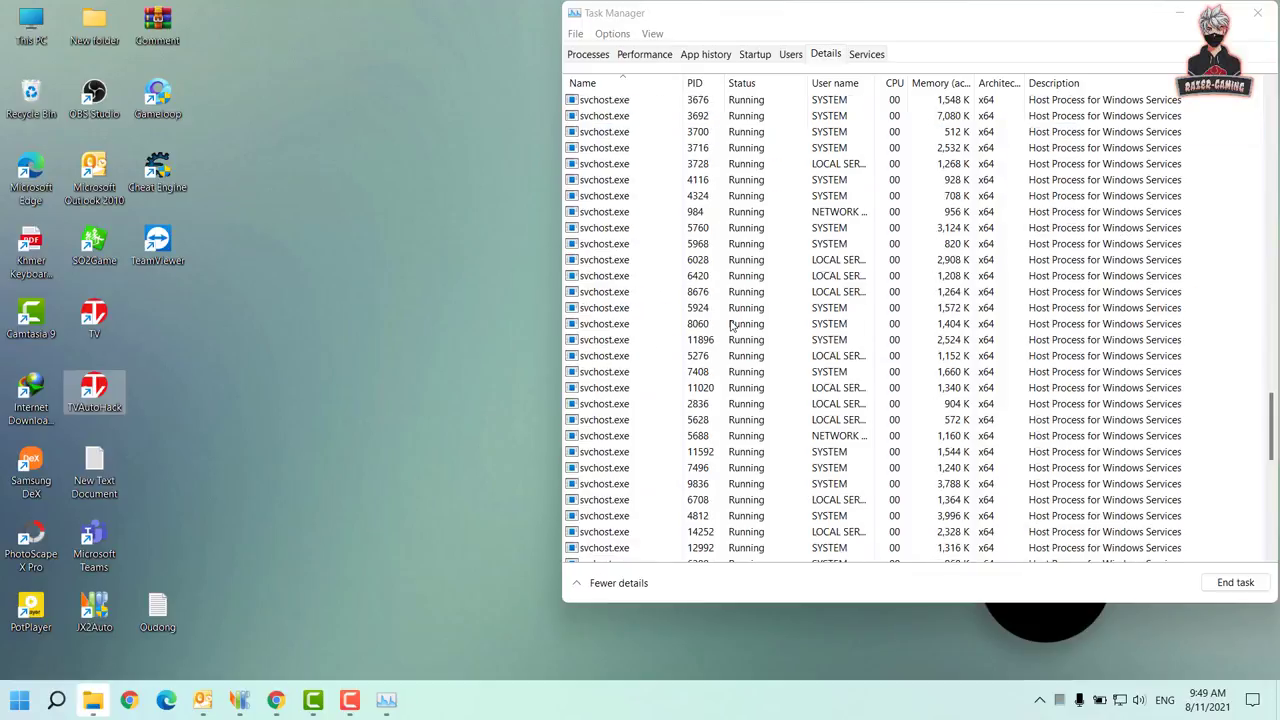
scroll(731, 325, "down", 10)
left_click(690, 371)
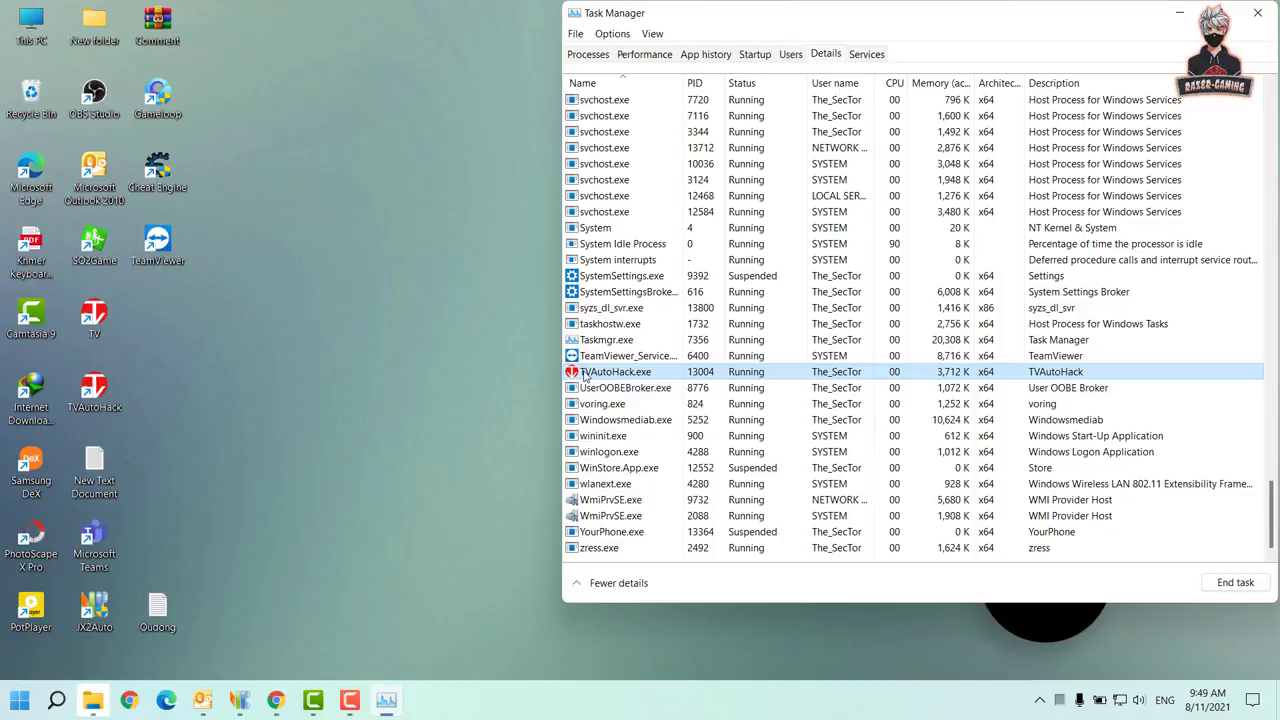
left_click(1180, 13)
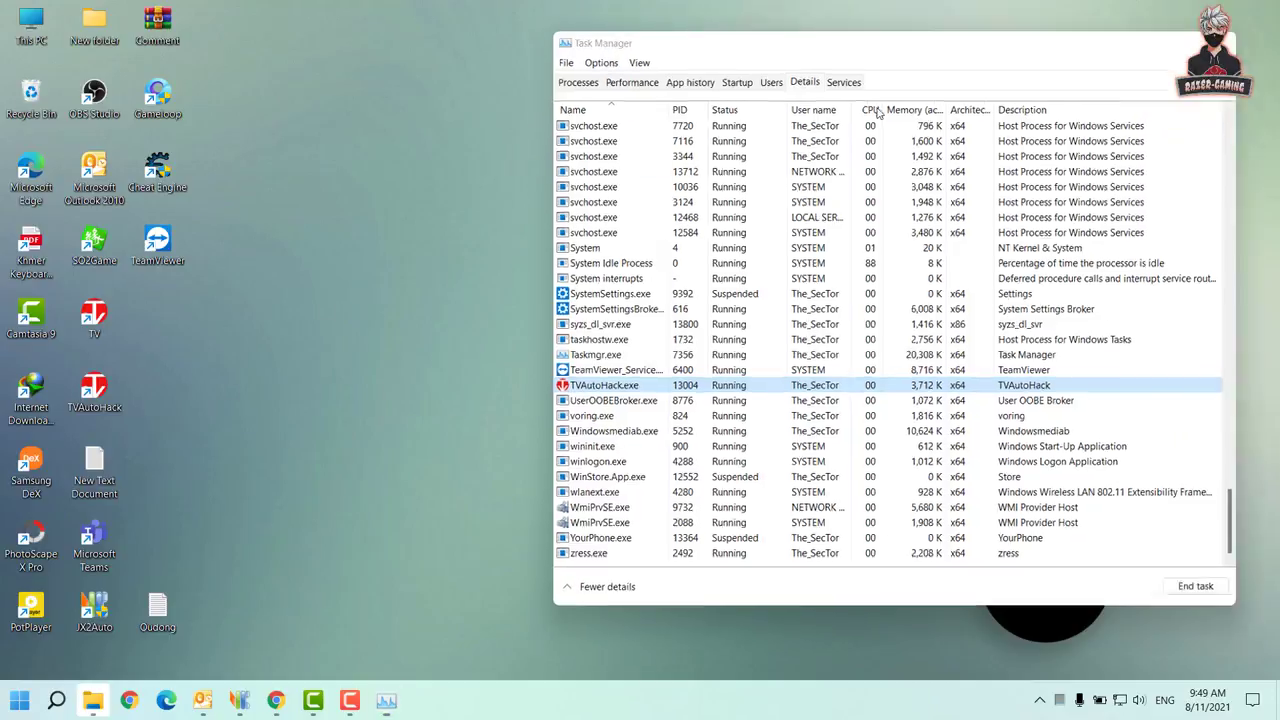
Launch TV from its desktop shortcut and dismiss the transaction notification
left_click(113, 318)
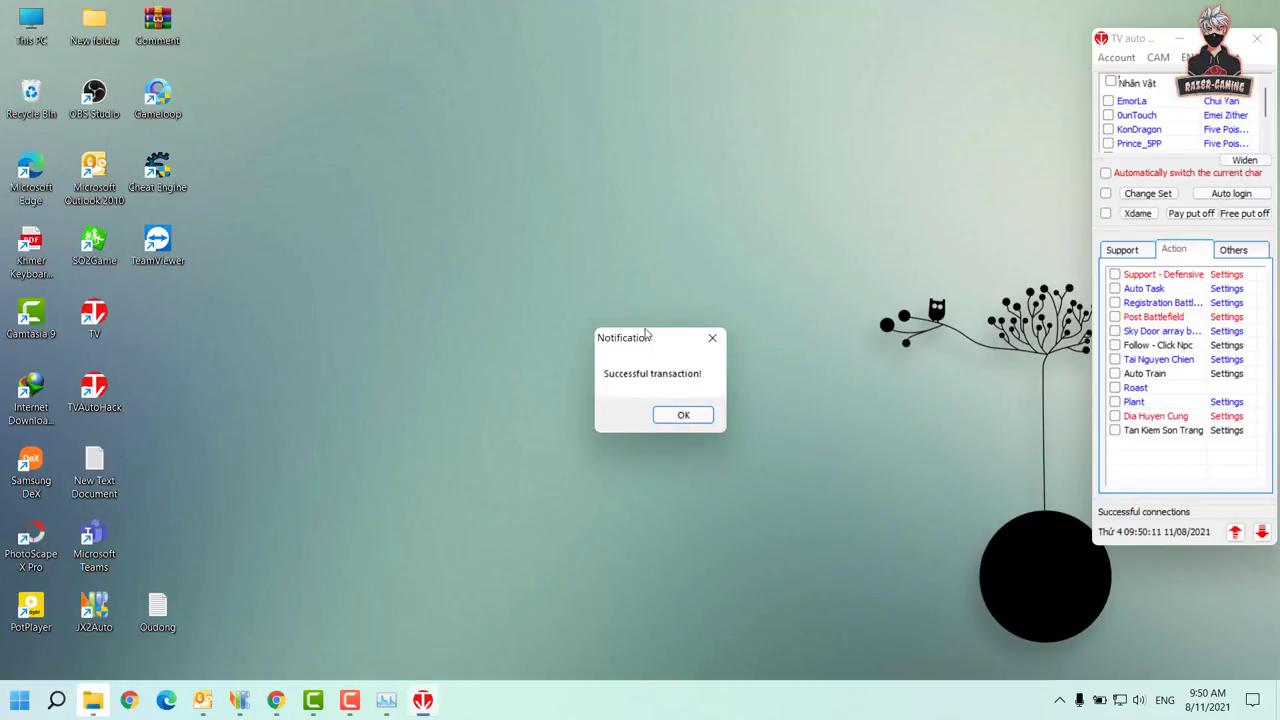
left_click_drag(599, 315, 484, 253)
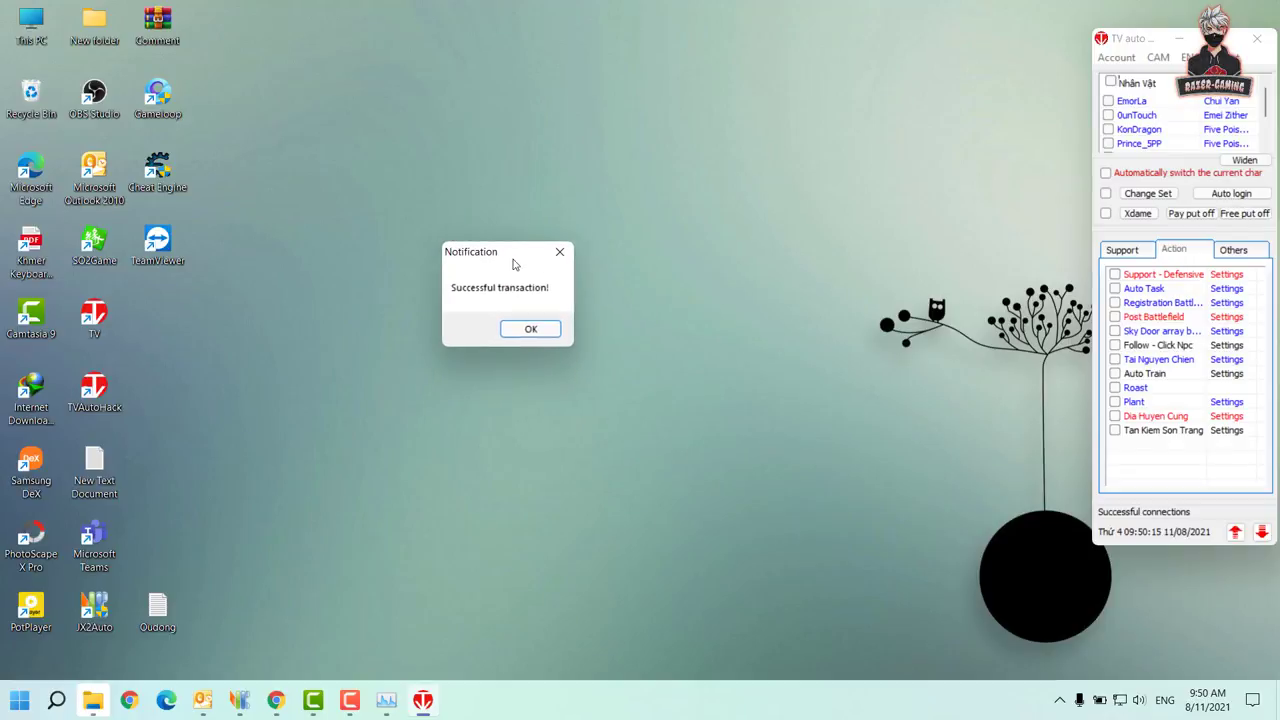
left_click(531, 329)
left_click(662, 396)
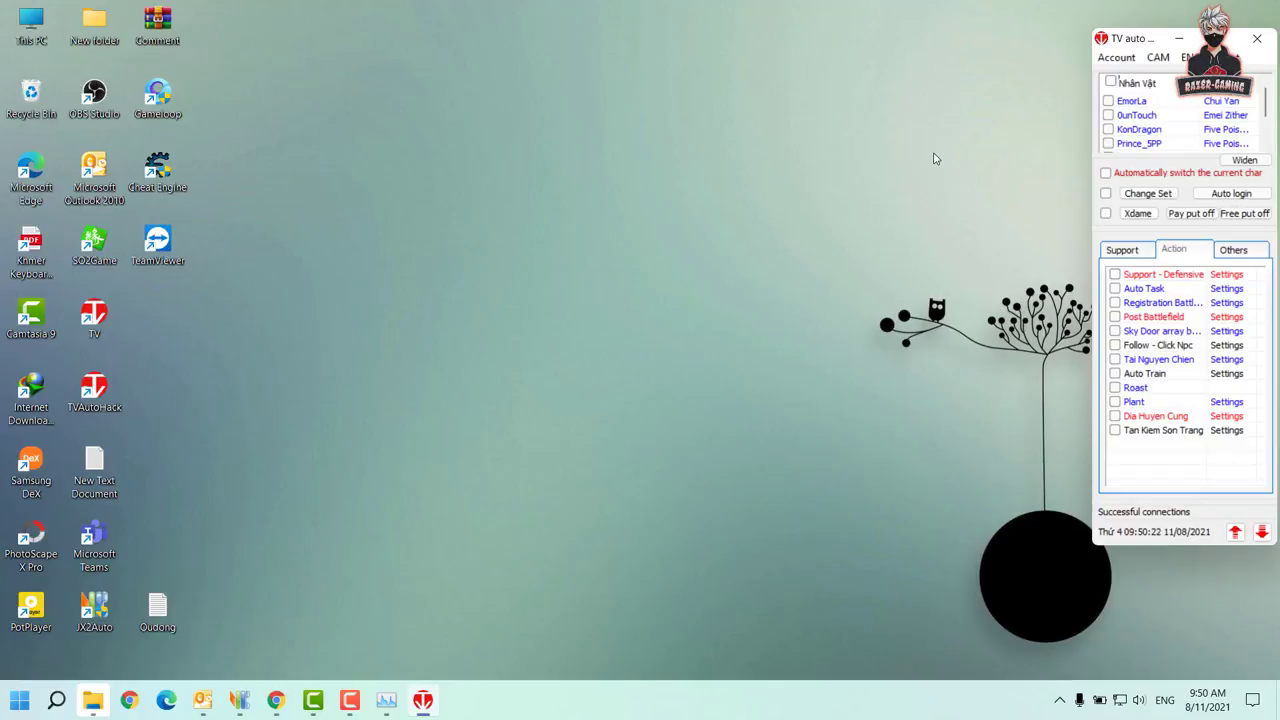
Review the account's function subscriptions and expiry dates, close them and move the TV auto window away from the screen edge
left_click(1115, 58)
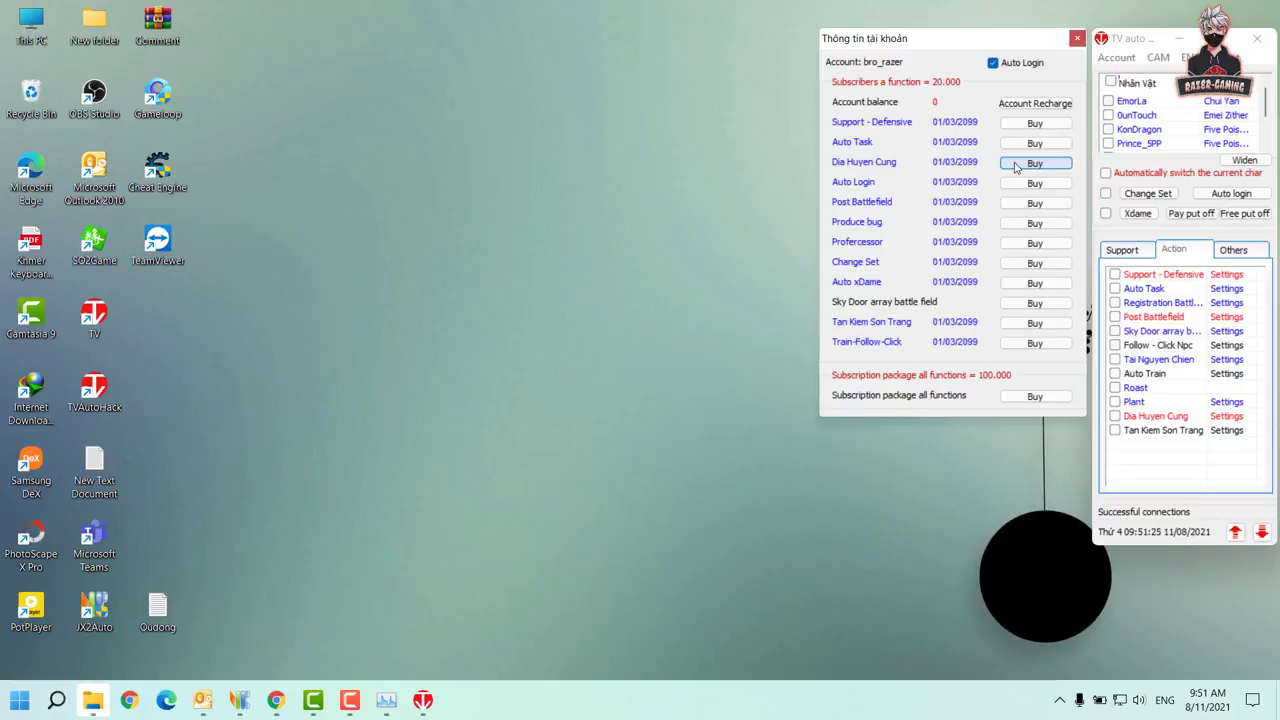
left_click(1077, 38)
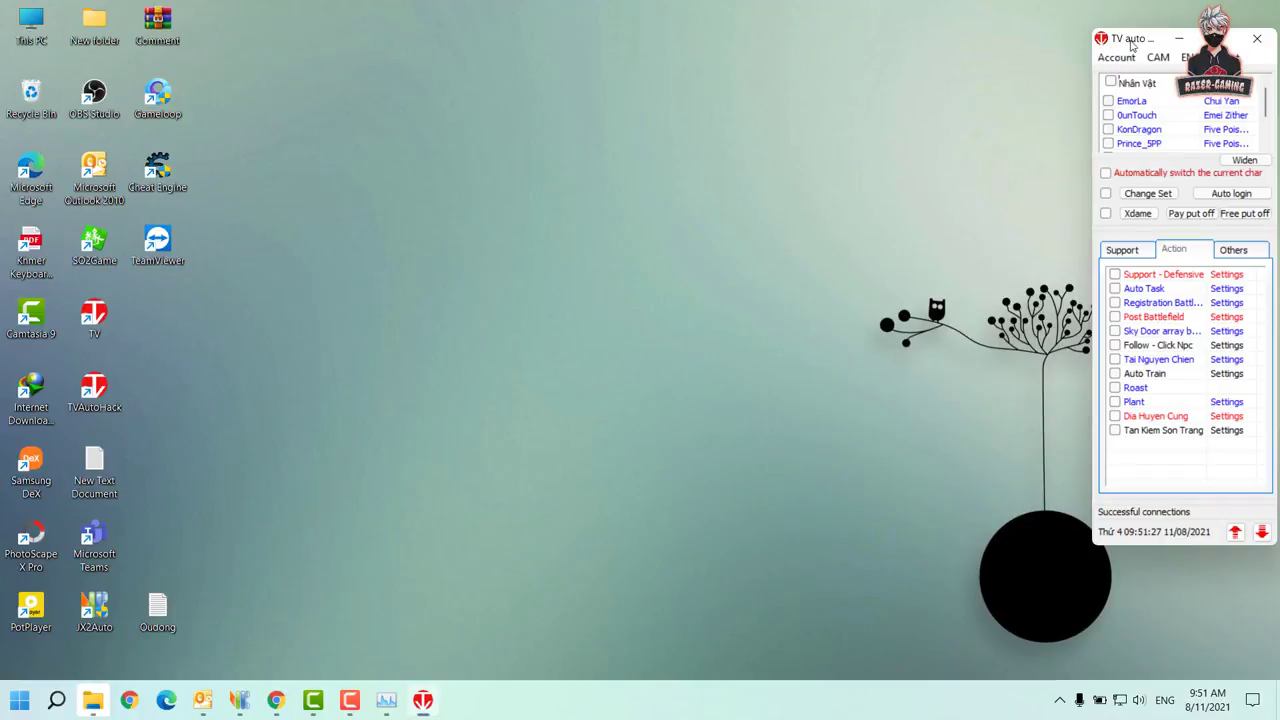
left_click_drag(1132, 42, 683, 37)
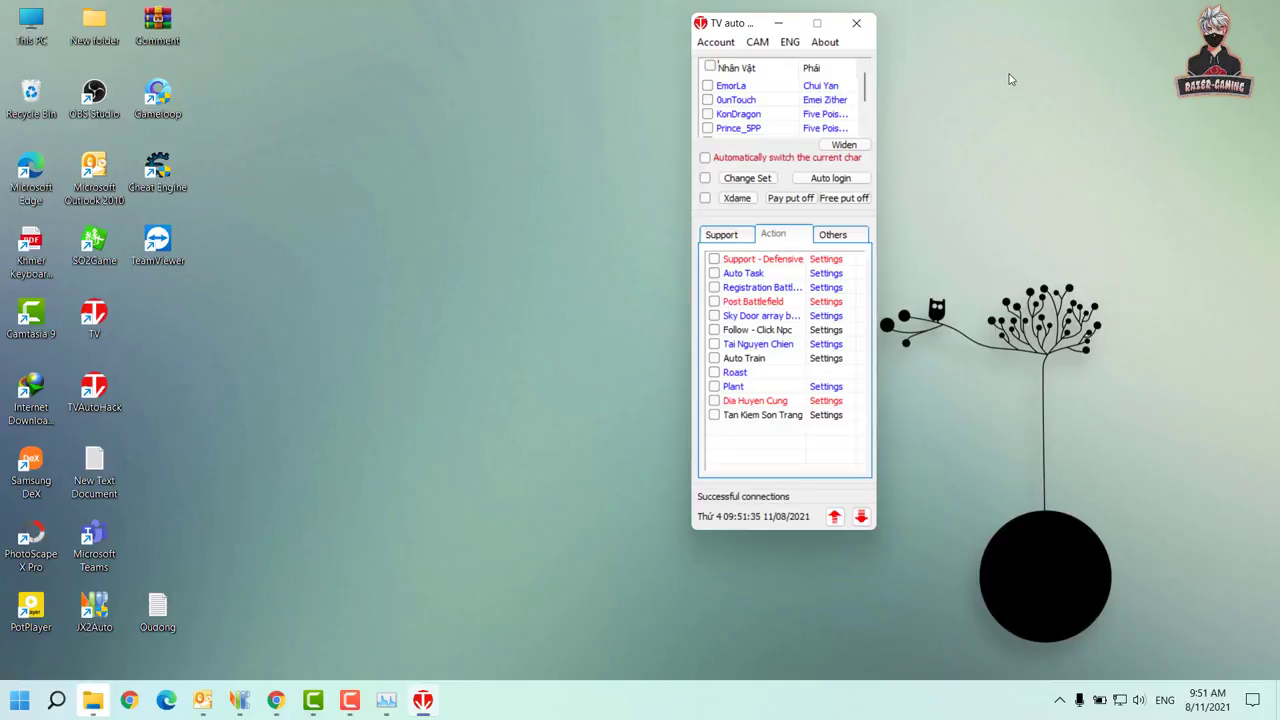
left_click_drag(757, 27, 939, 32)
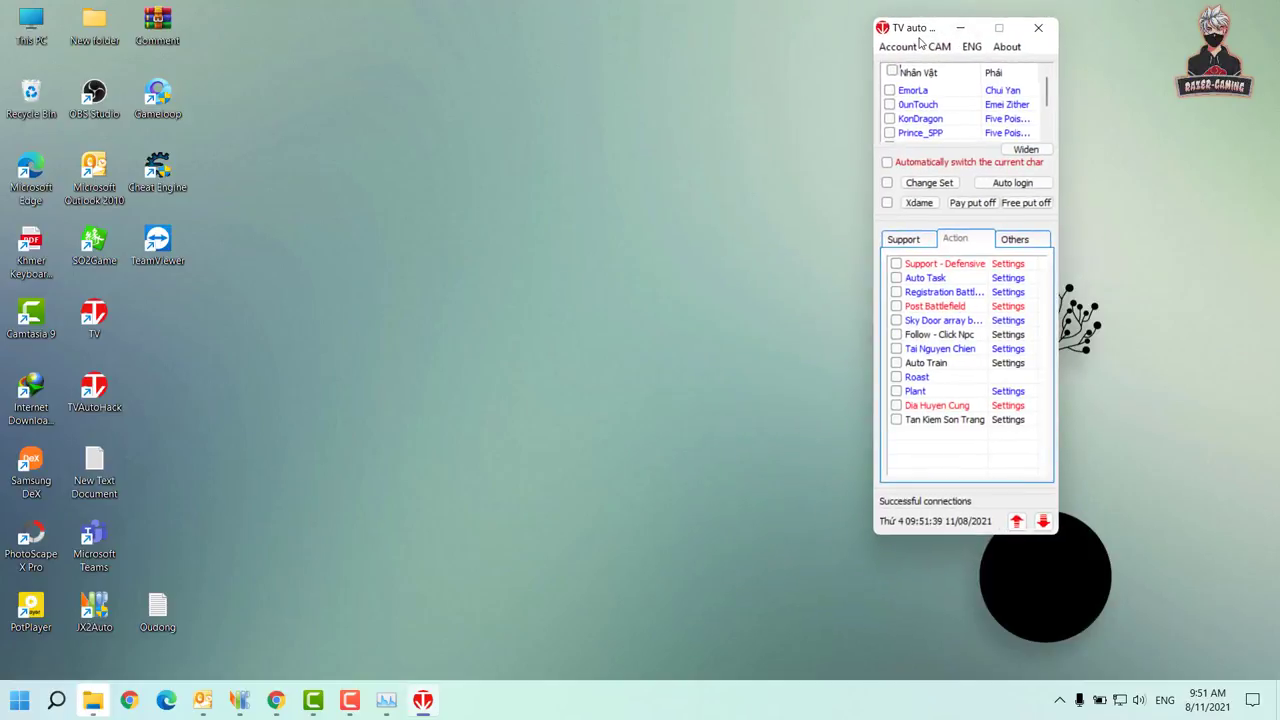
Examine the Support functions, including Auto Sale - Spam, Respawn, Produce Item, Produce Bug, Pick Box - boss, Pick Item and Selling Item
left_click(912, 240)
left_click(978, 267)
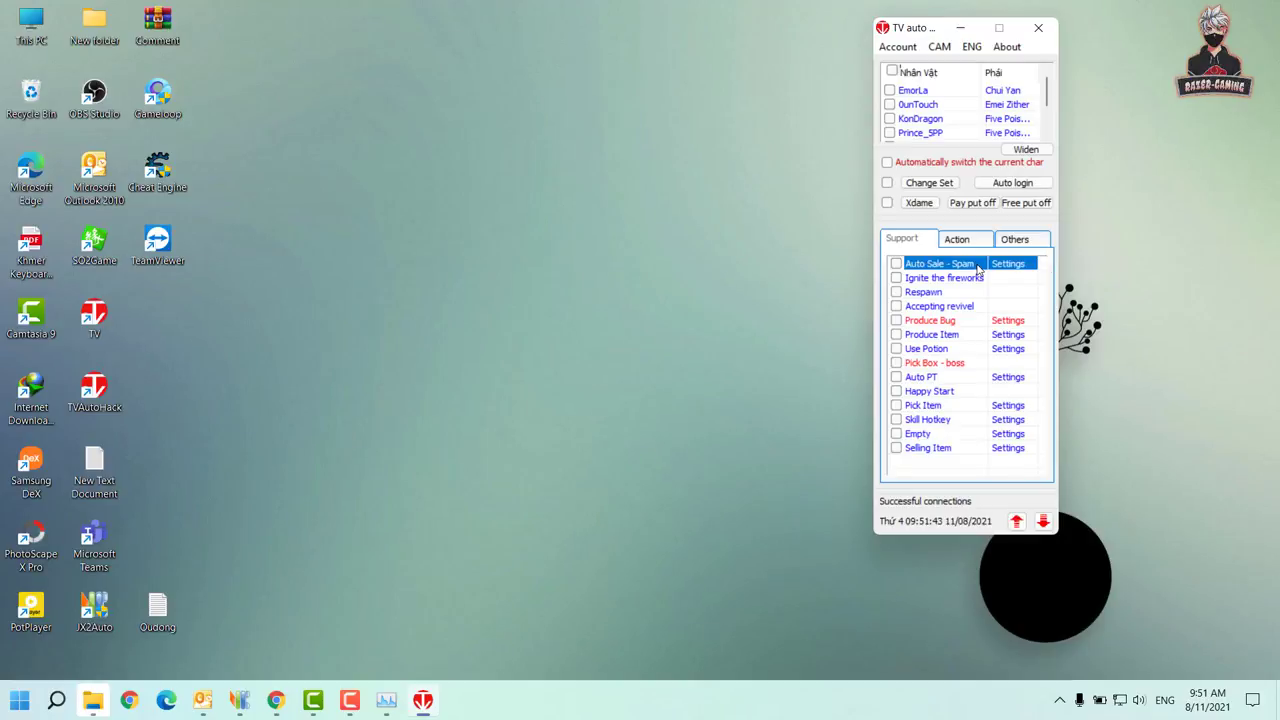
left_click(928, 293)
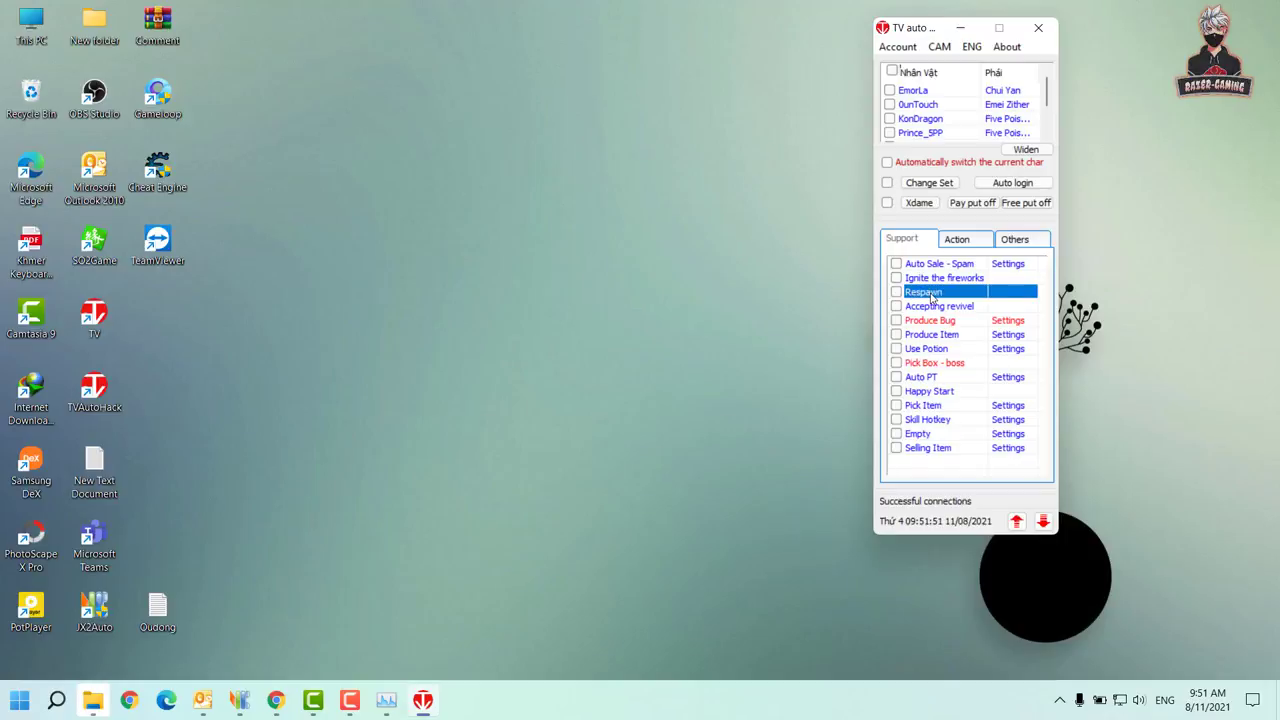
left_click(945, 336)
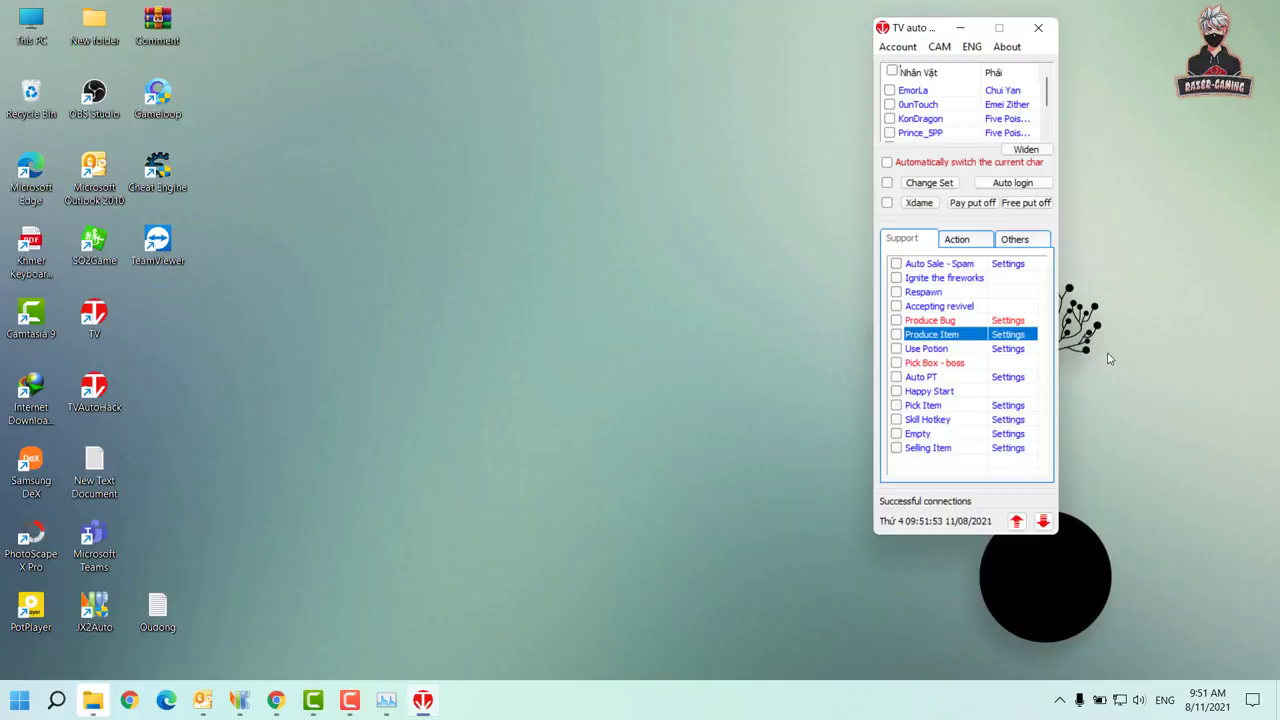
left_click(921, 321)
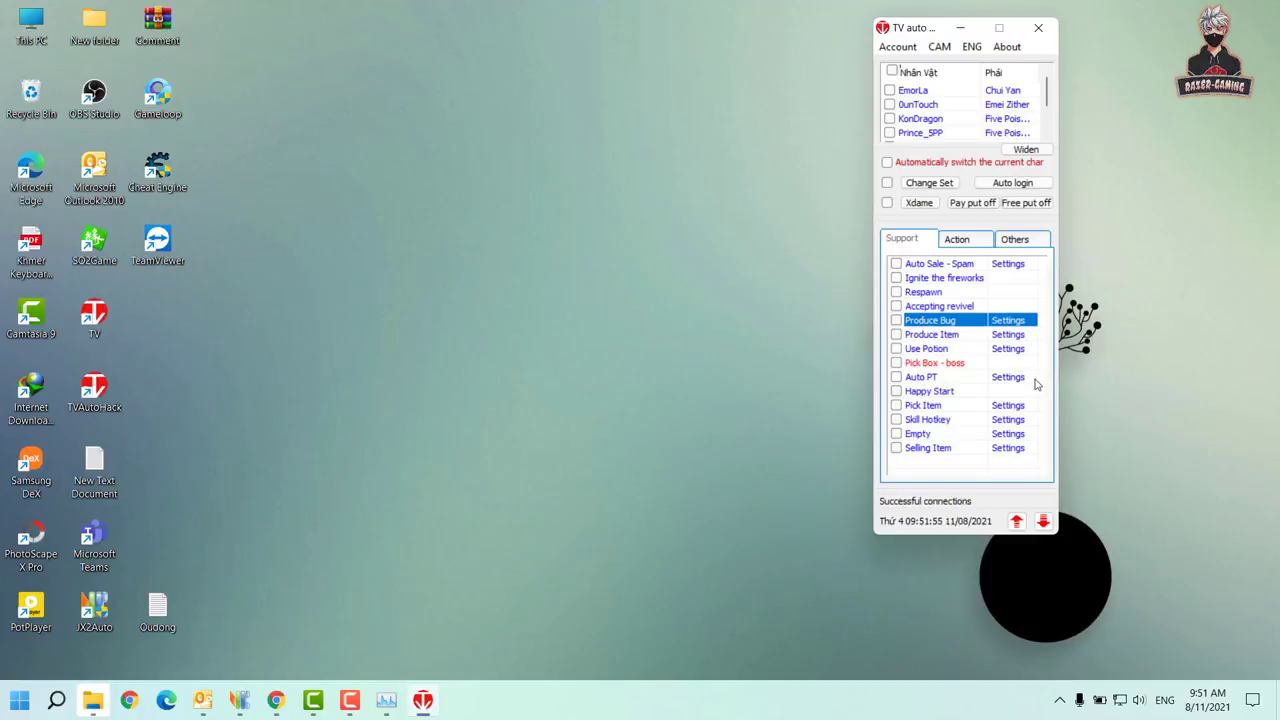
left_click(969, 363)
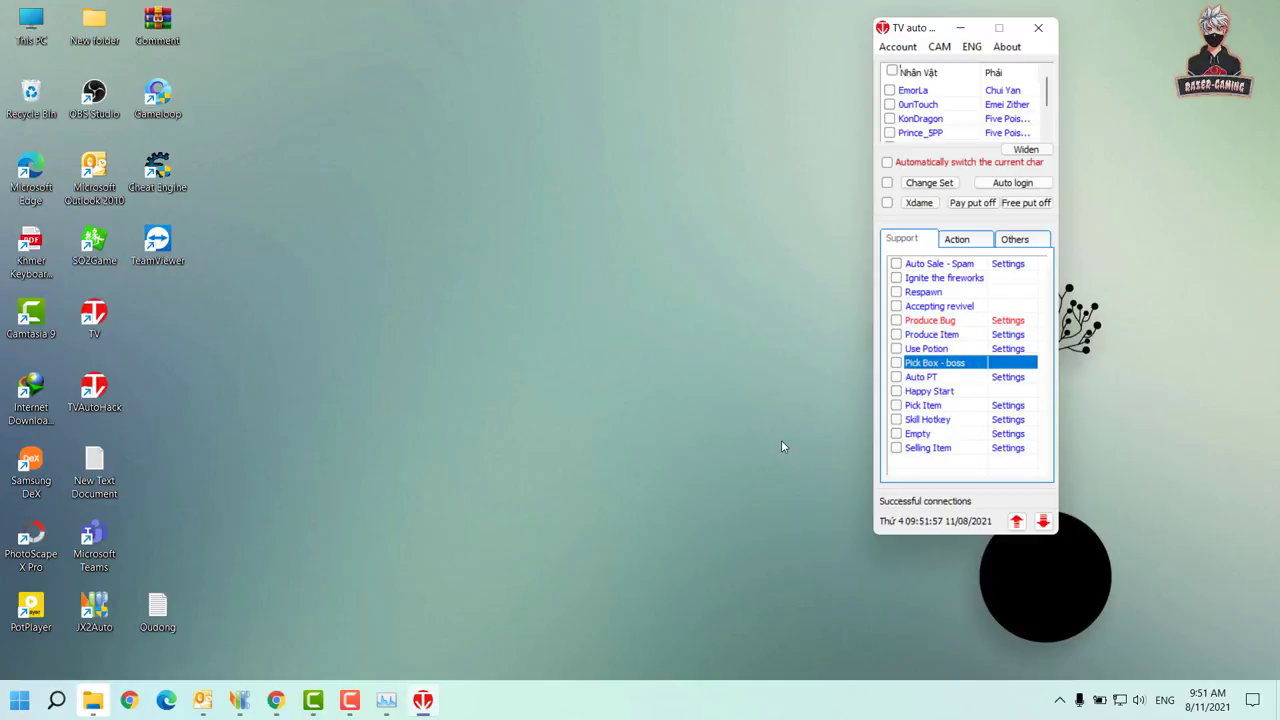
left_click(922, 406)
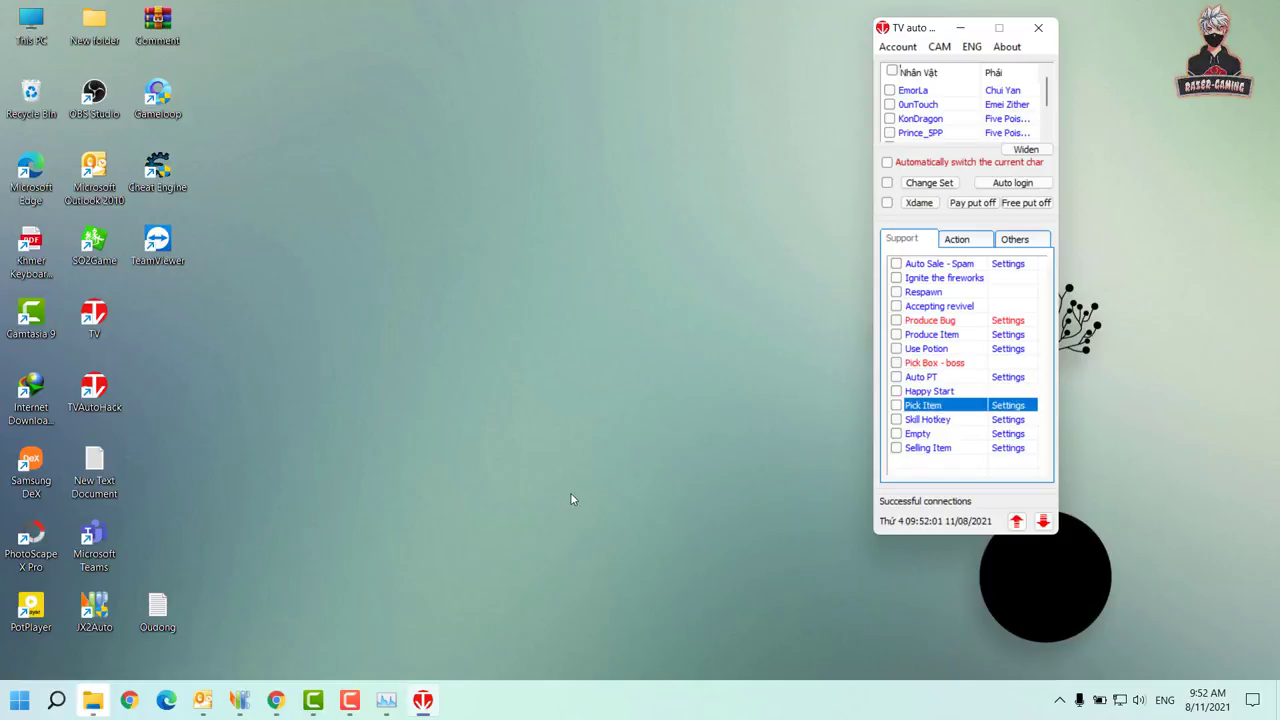
left_click(914, 448)
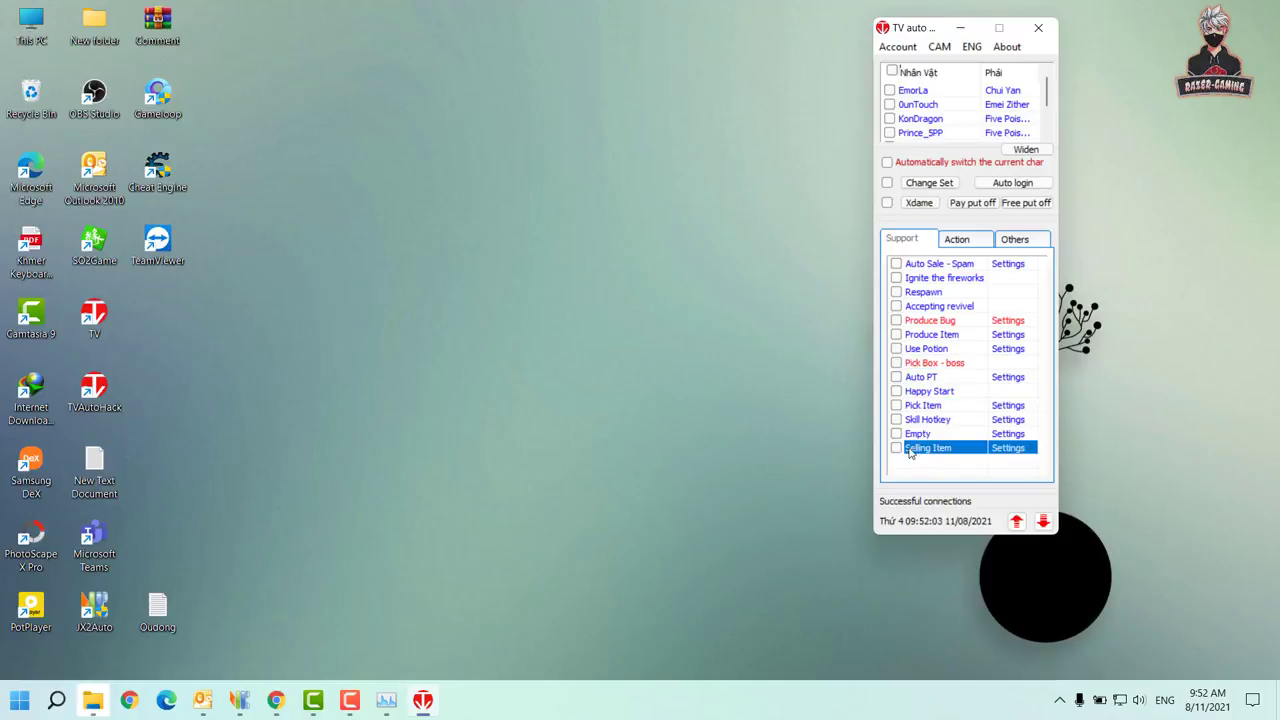
Examine the Action functions, including Support - Defensive, Follow - Click Npc and Auto Train, and move the window slightly
left_click(955, 239)
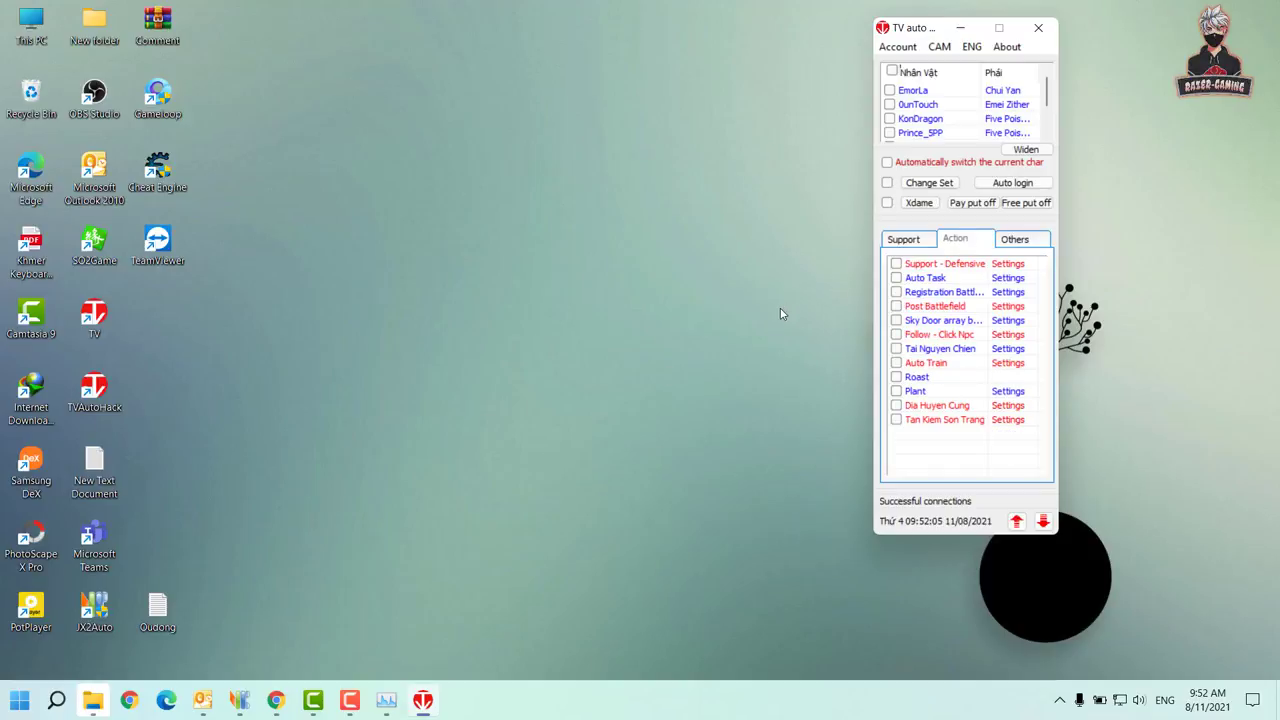
left_click(918, 264)
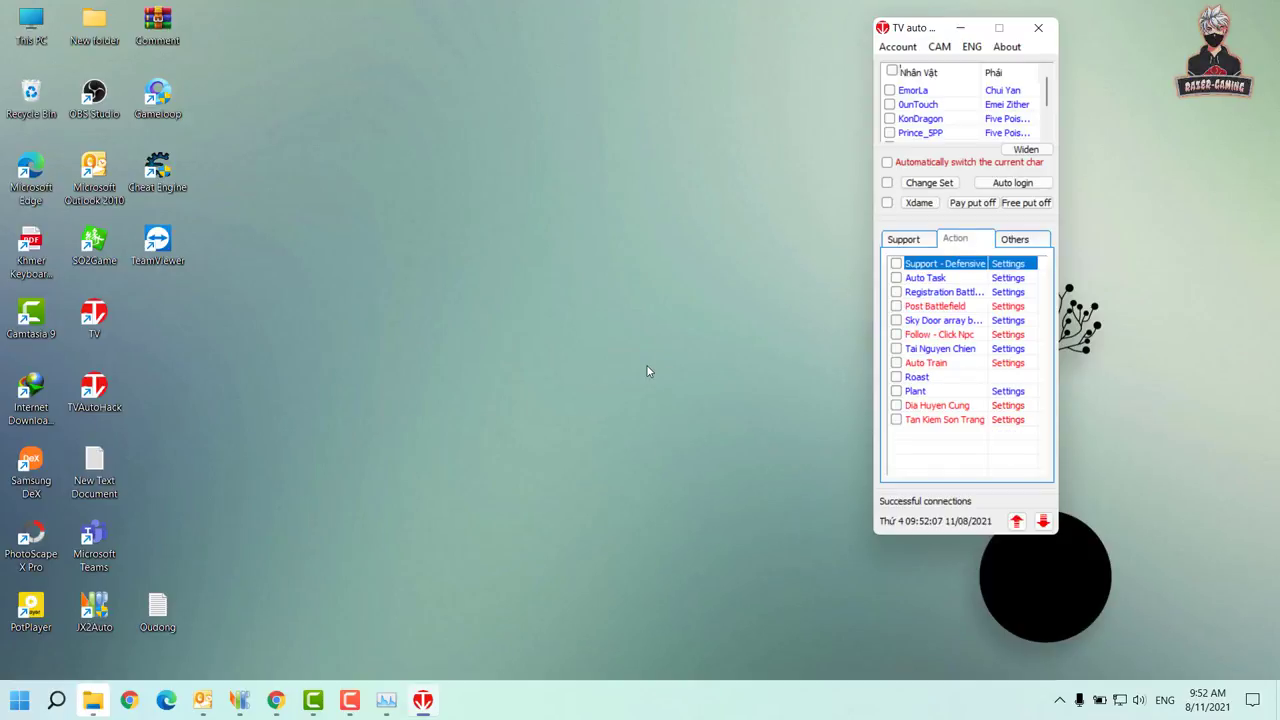
left_click(906, 336)
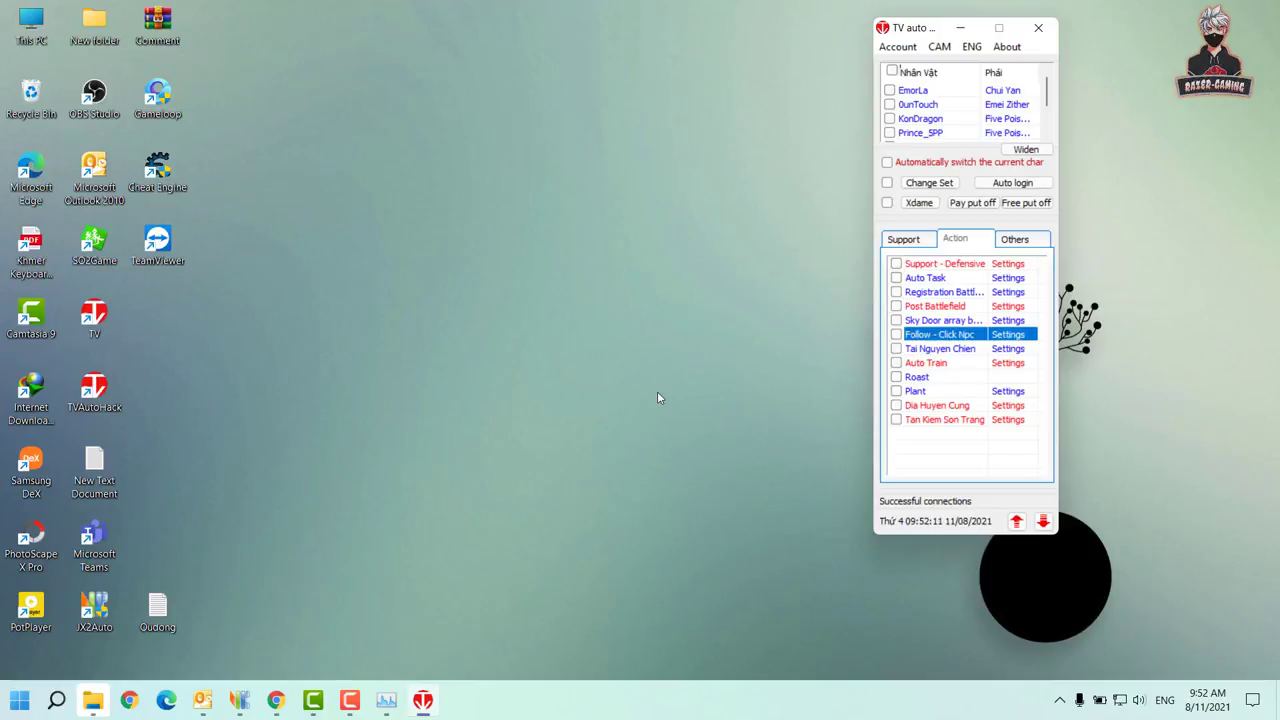
left_click(906, 364)
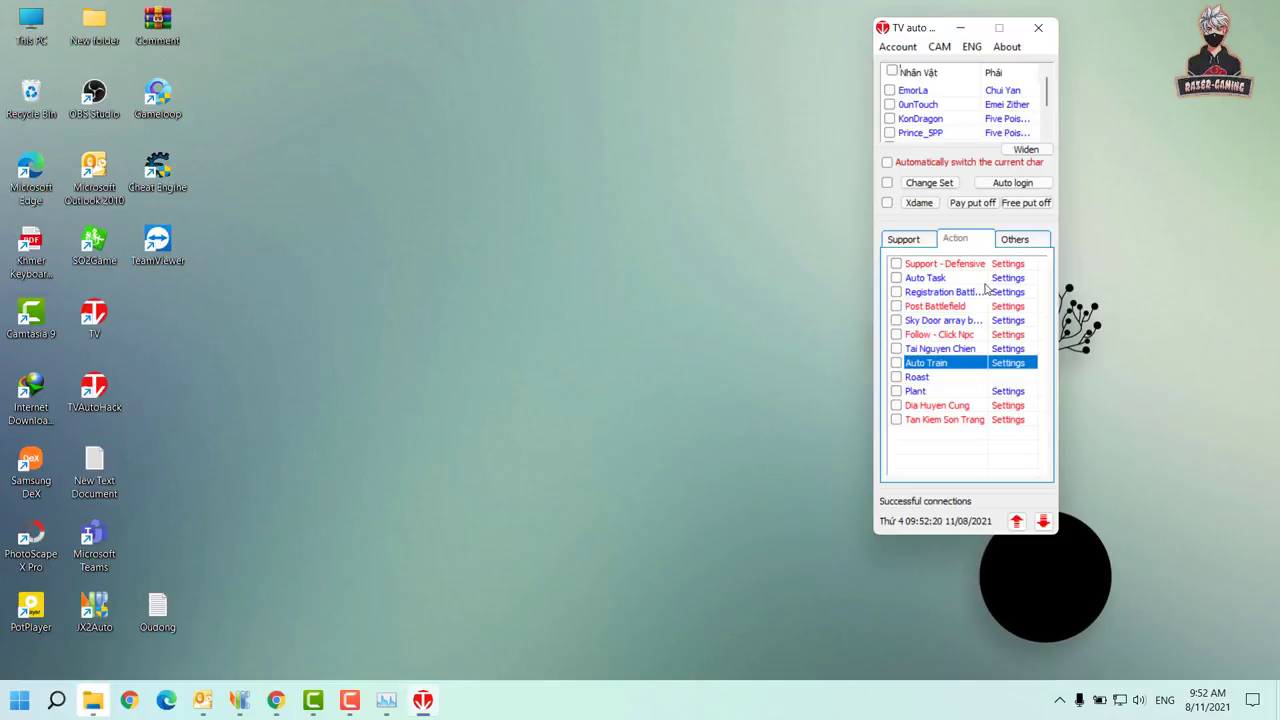
mouse_move(946, 28)
left_mouse_down()
mouse_move(1112, 31)
mouse_move(942, 43)
left_mouse_up()
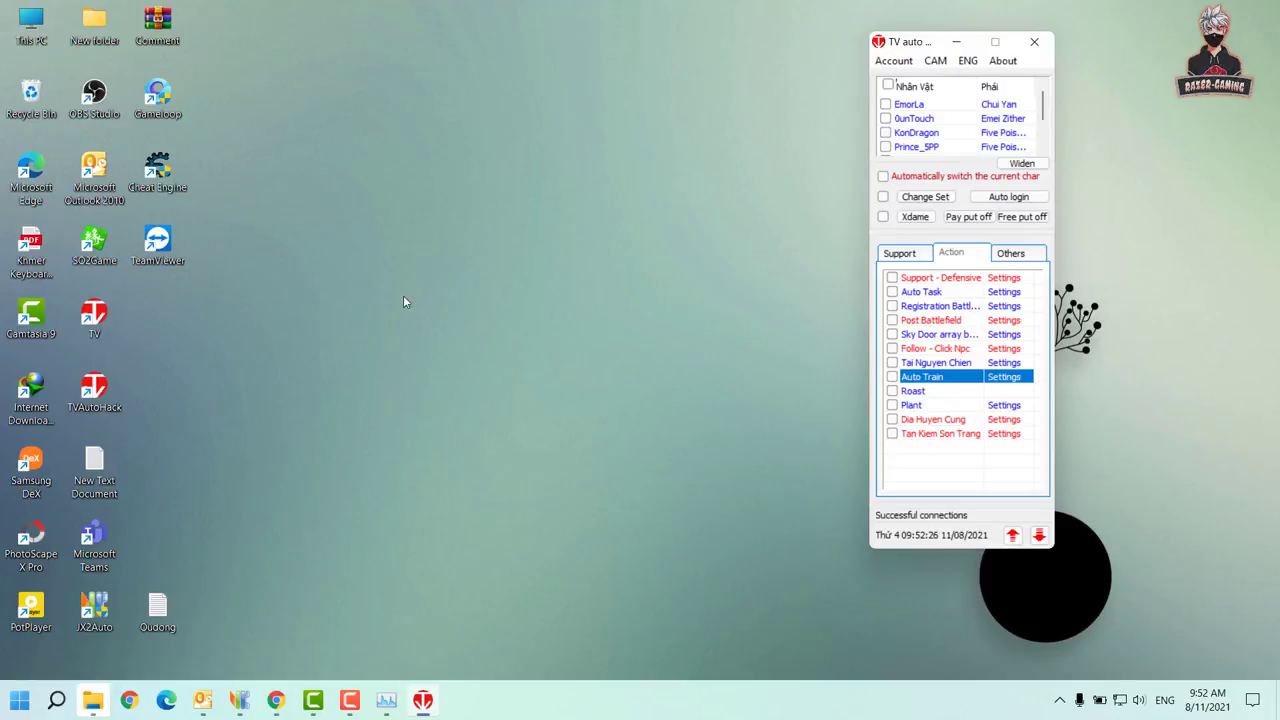
Check the Others functions of TV auto and select English as the interface language
left_click_drag(940, 44, 794, 14)
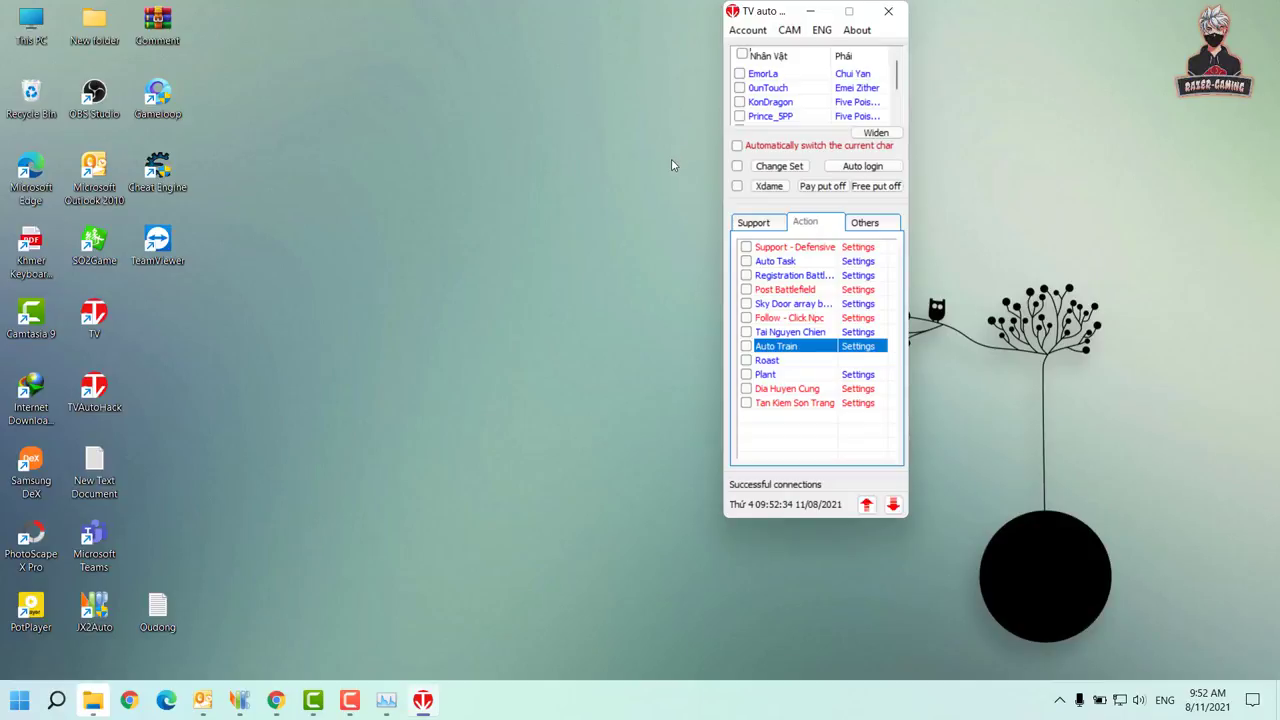
left_click(852, 228)
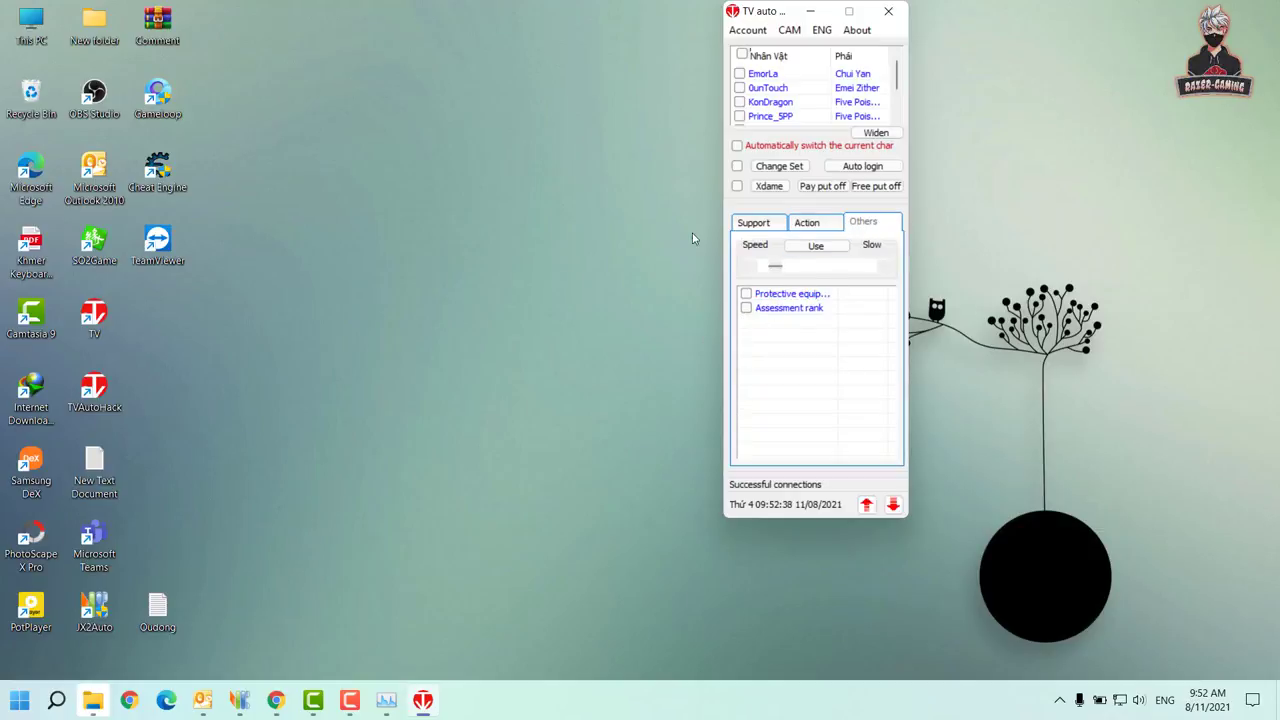
left_click(826, 33)
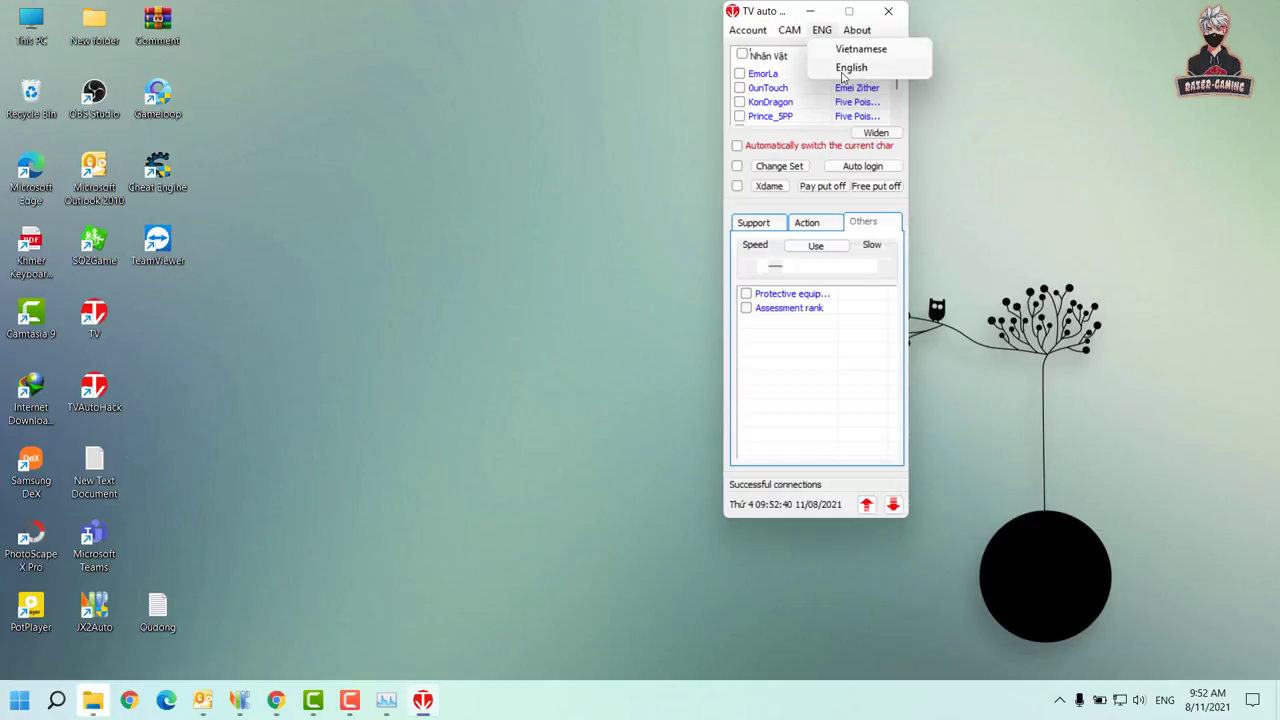
left_click(845, 69)
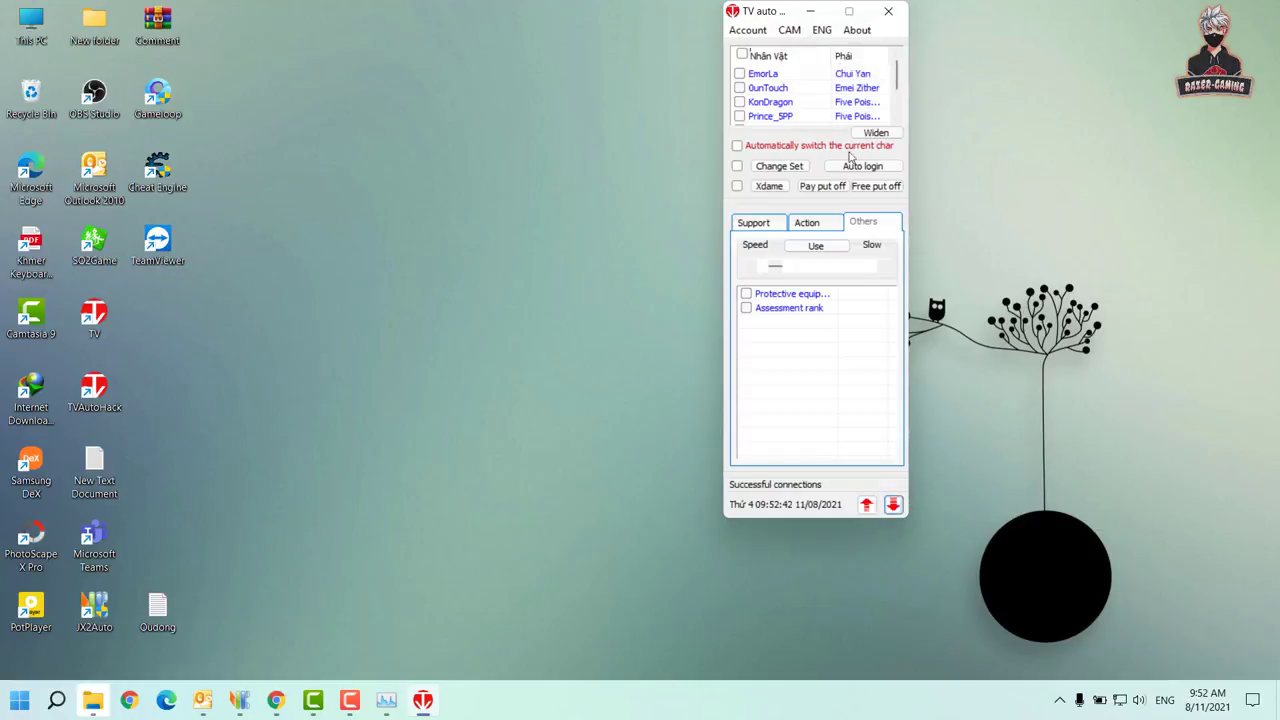
Review the account's function subscriptions again, dismissing the transaction notification and arranging the account and TV auto windows side by side
left_click(745, 31)
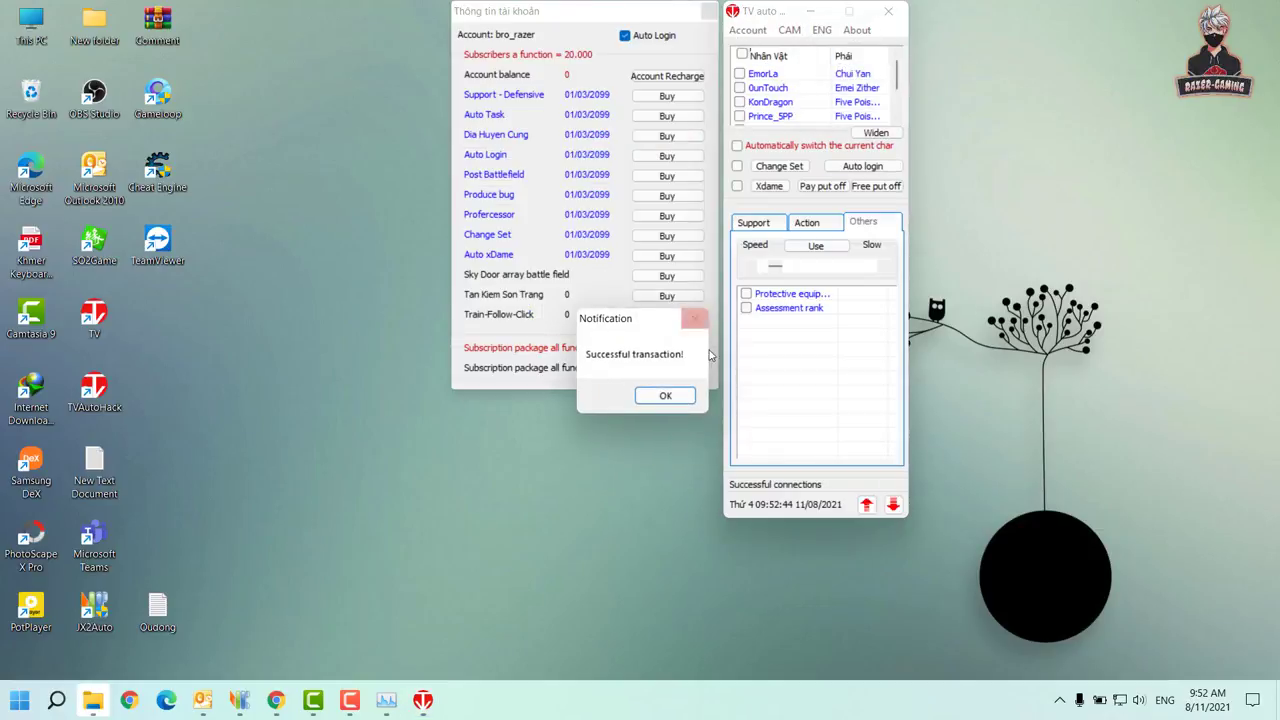
left_click(664, 395)
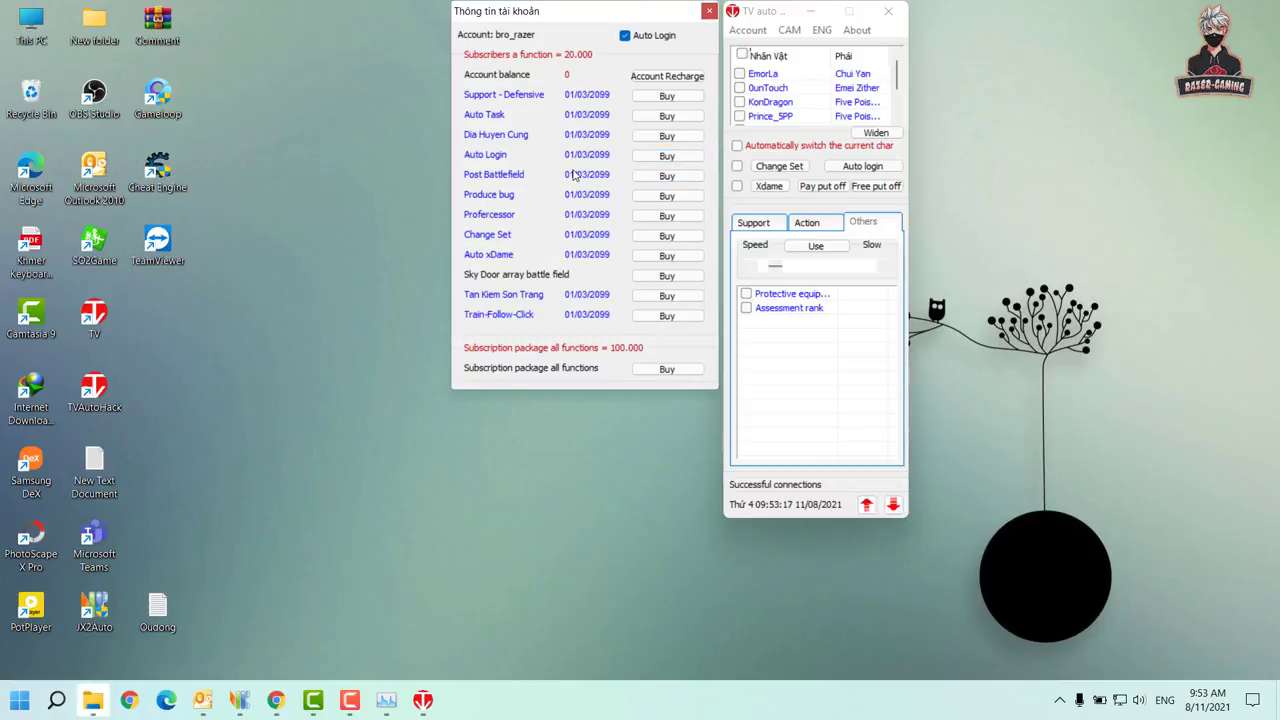
left_click_drag(780, 10, 1122, 12)
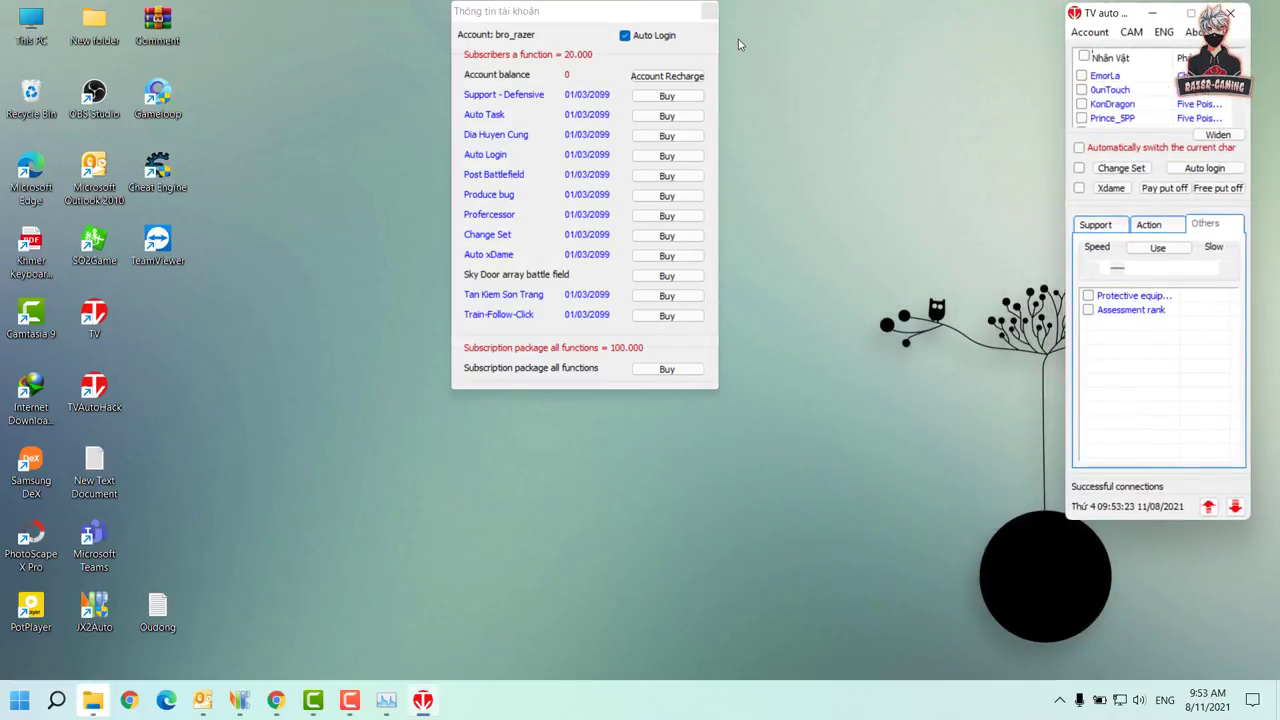
left_click_drag(607, 17, 951, 19)
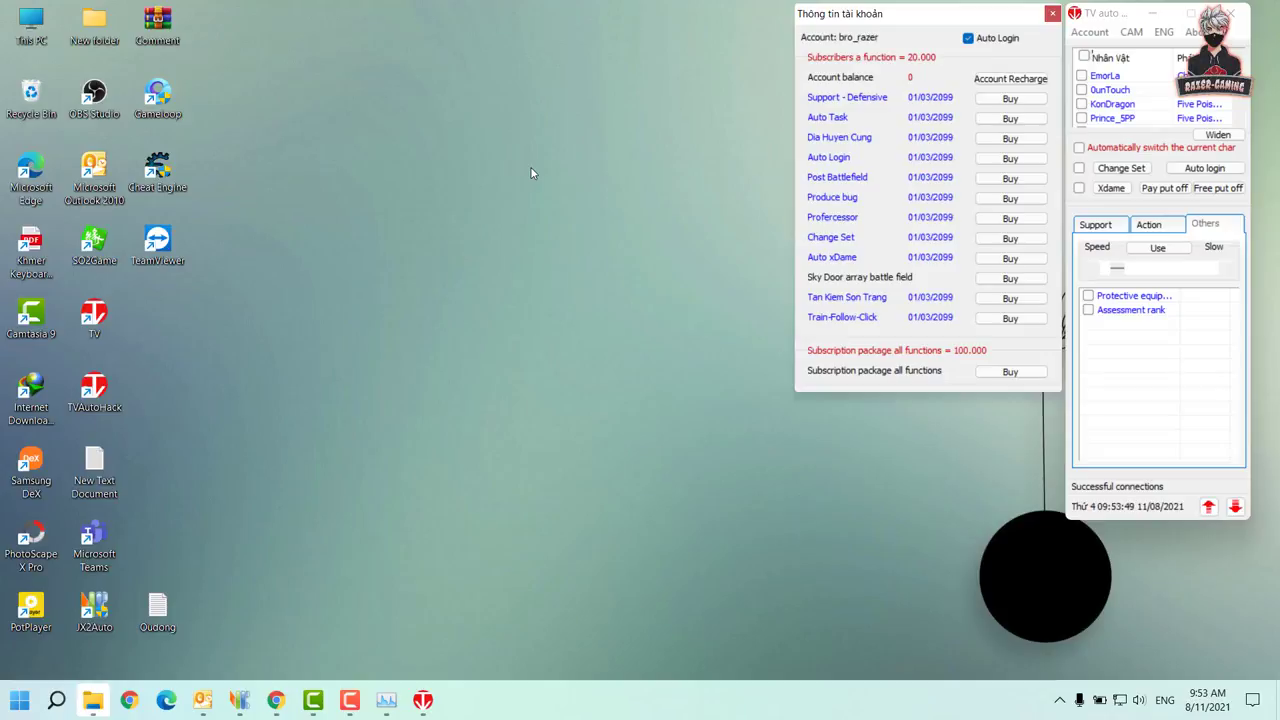
left_click(94, 605)
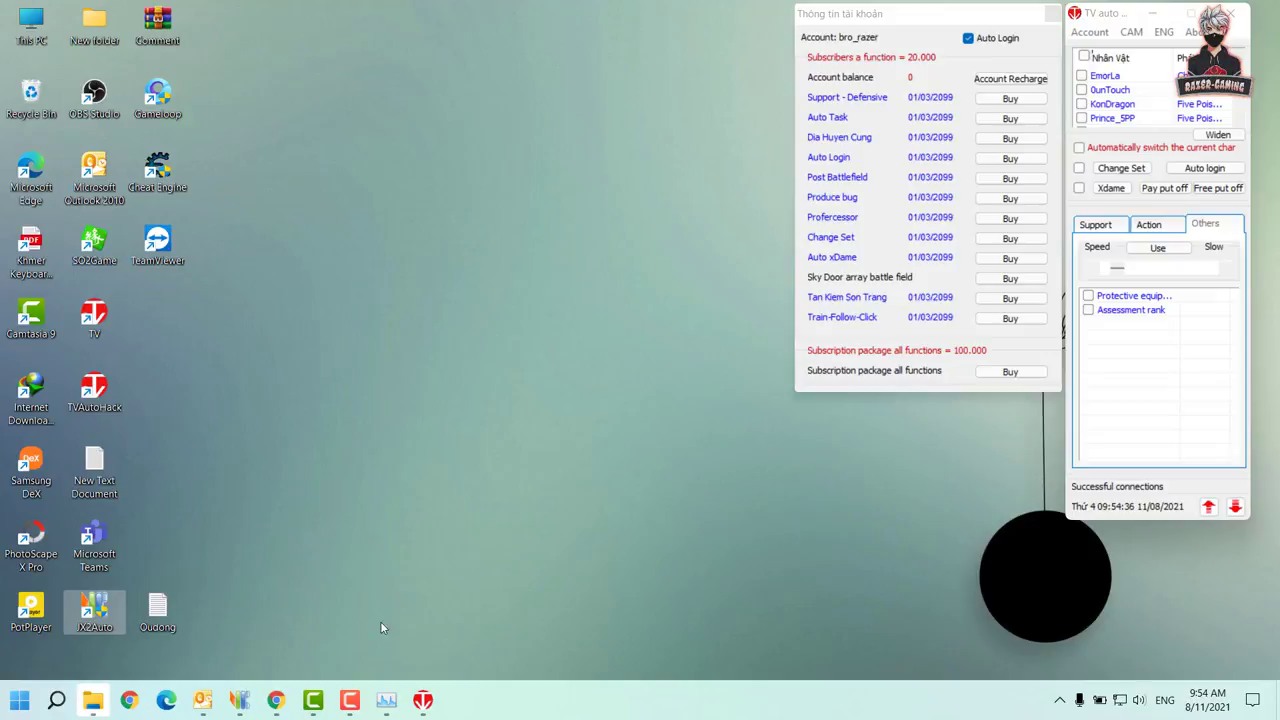
left_click(349, 700)
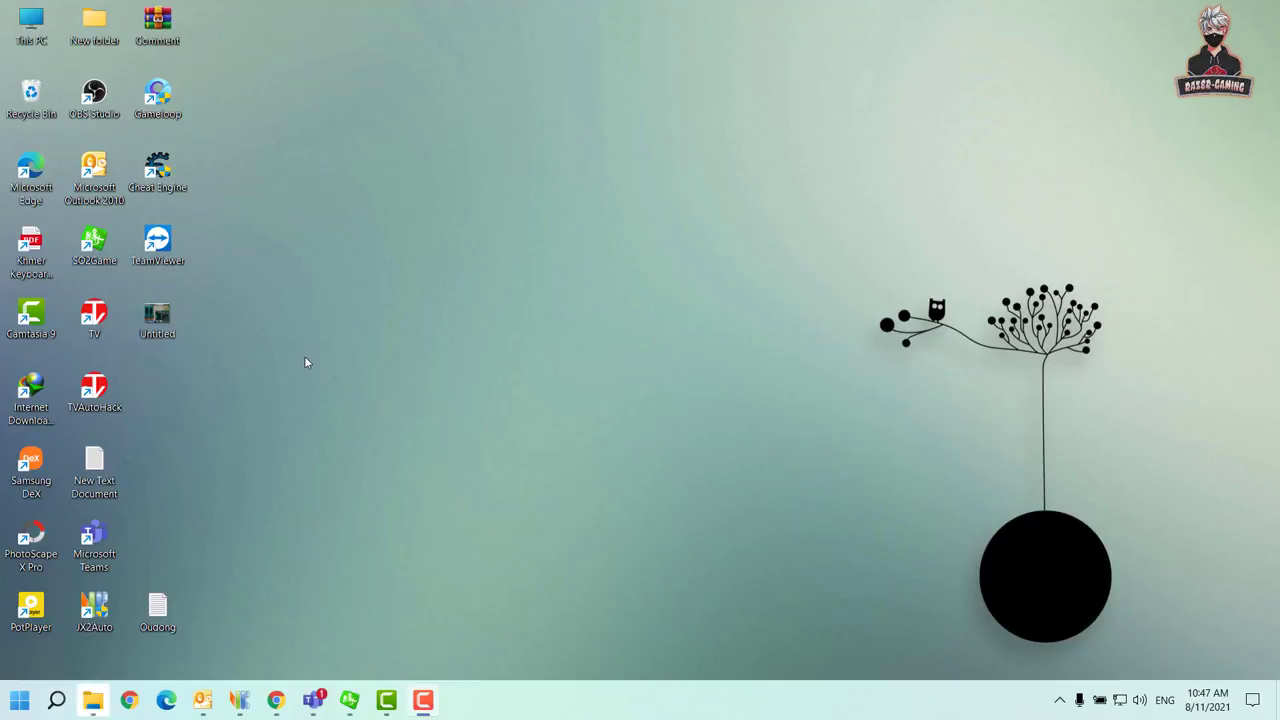
Switch to JX Online II and stop the character's vending shop
left_click(349, 700)
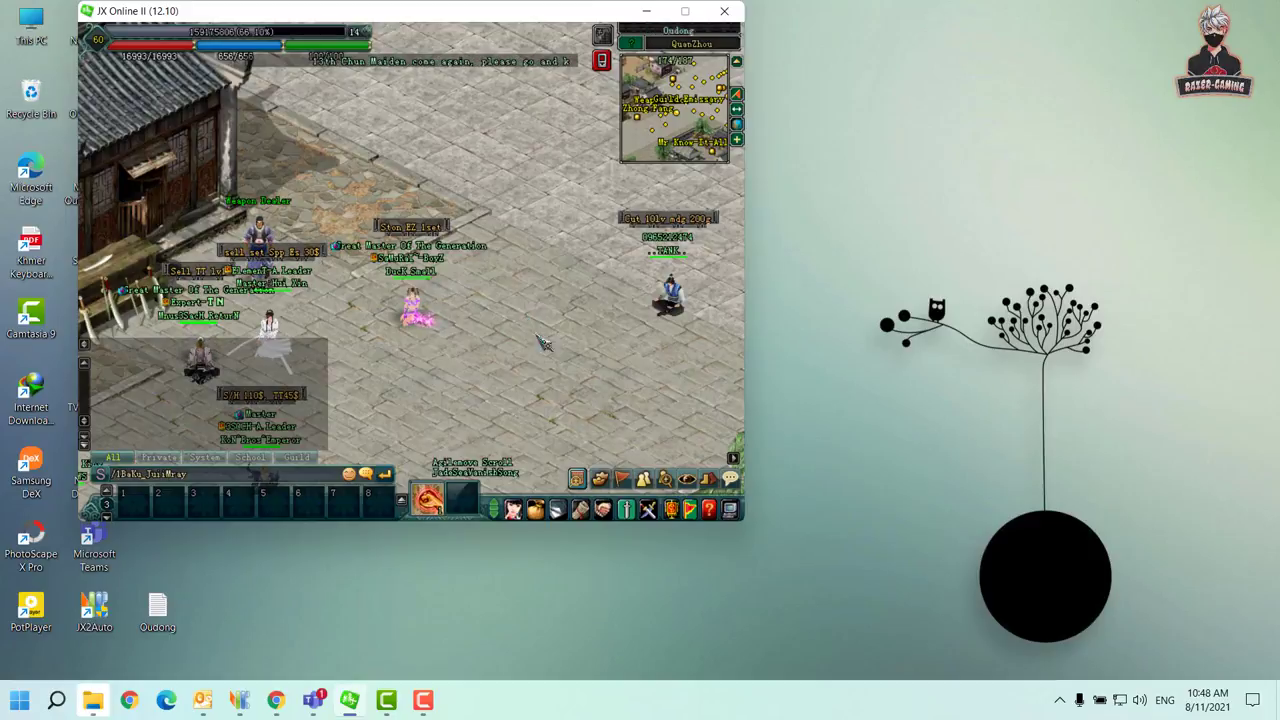
left_click(536, 510)
left_click(118, 371)
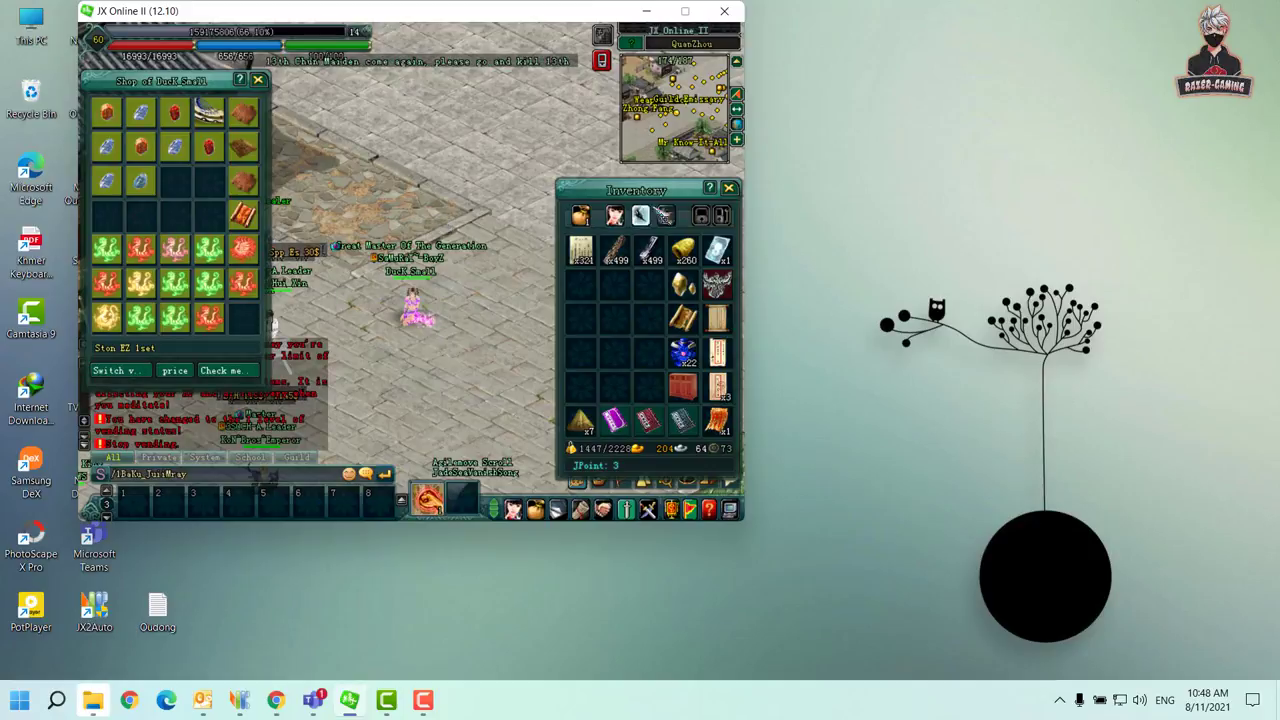
left_click(450, 355)
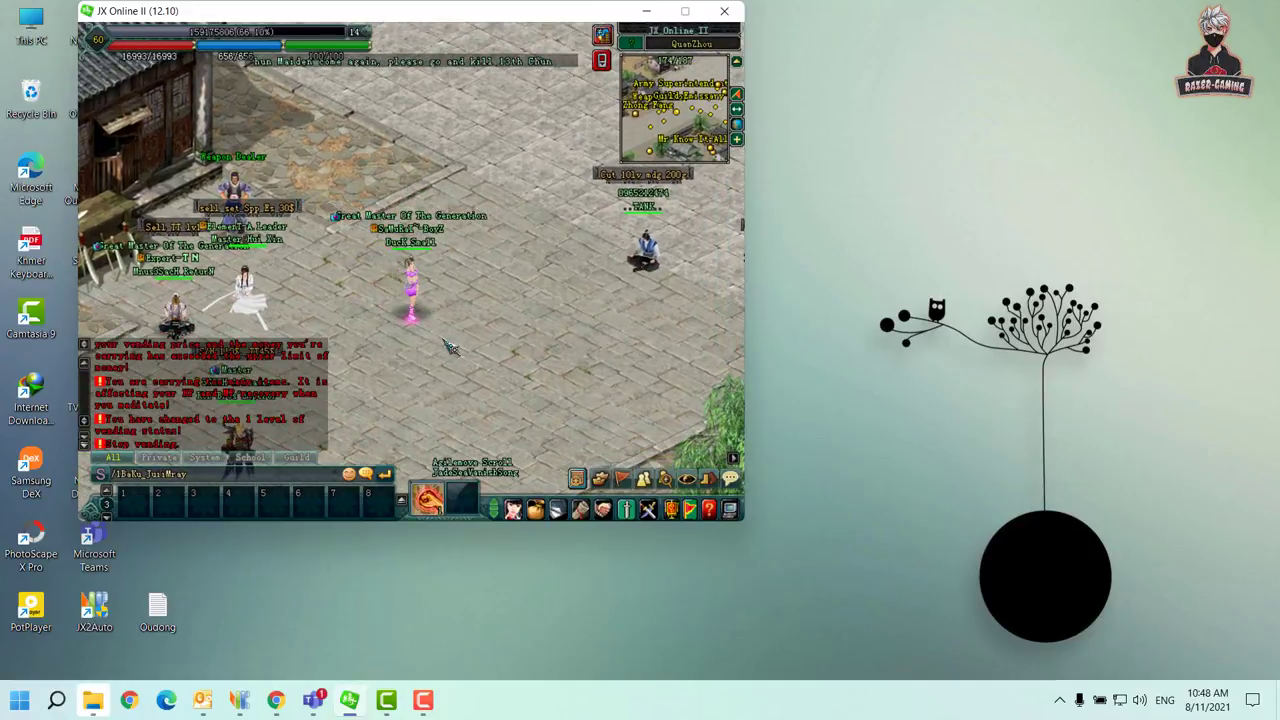
Mount the character and ride to another spot in QuanZhou
key("m")
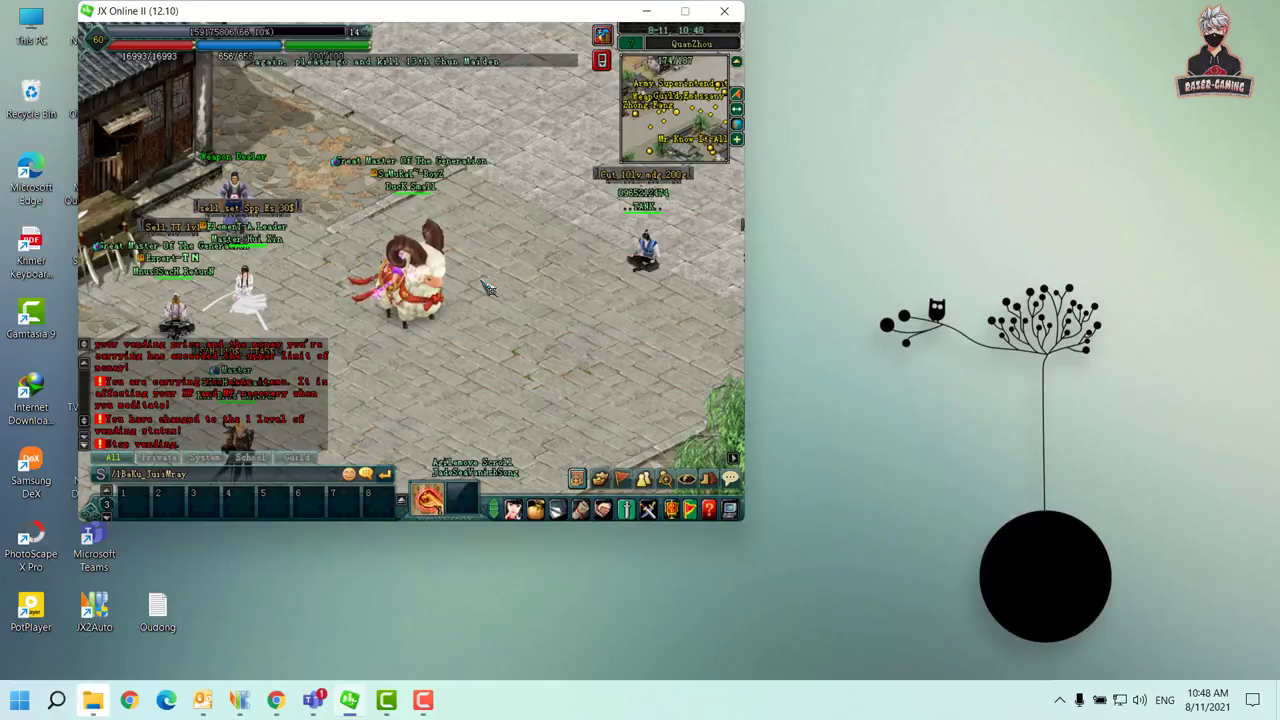
left_click(546, 282)
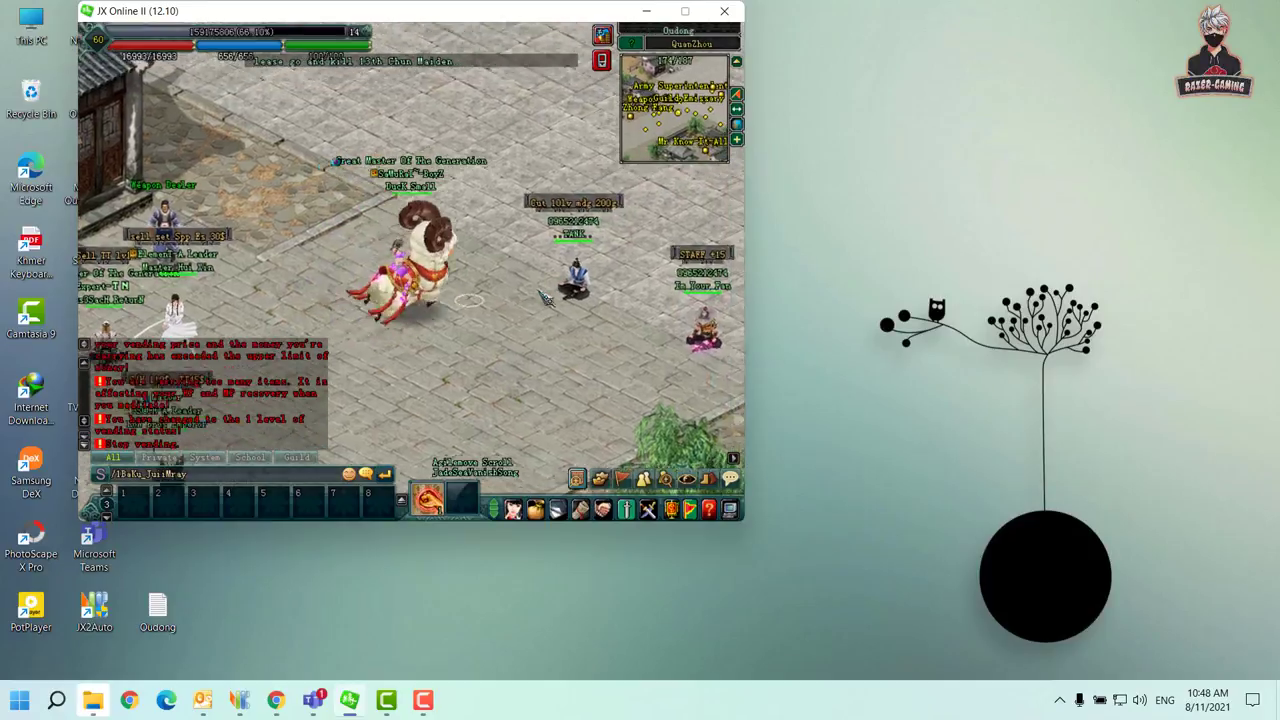
left_click(476, 242)
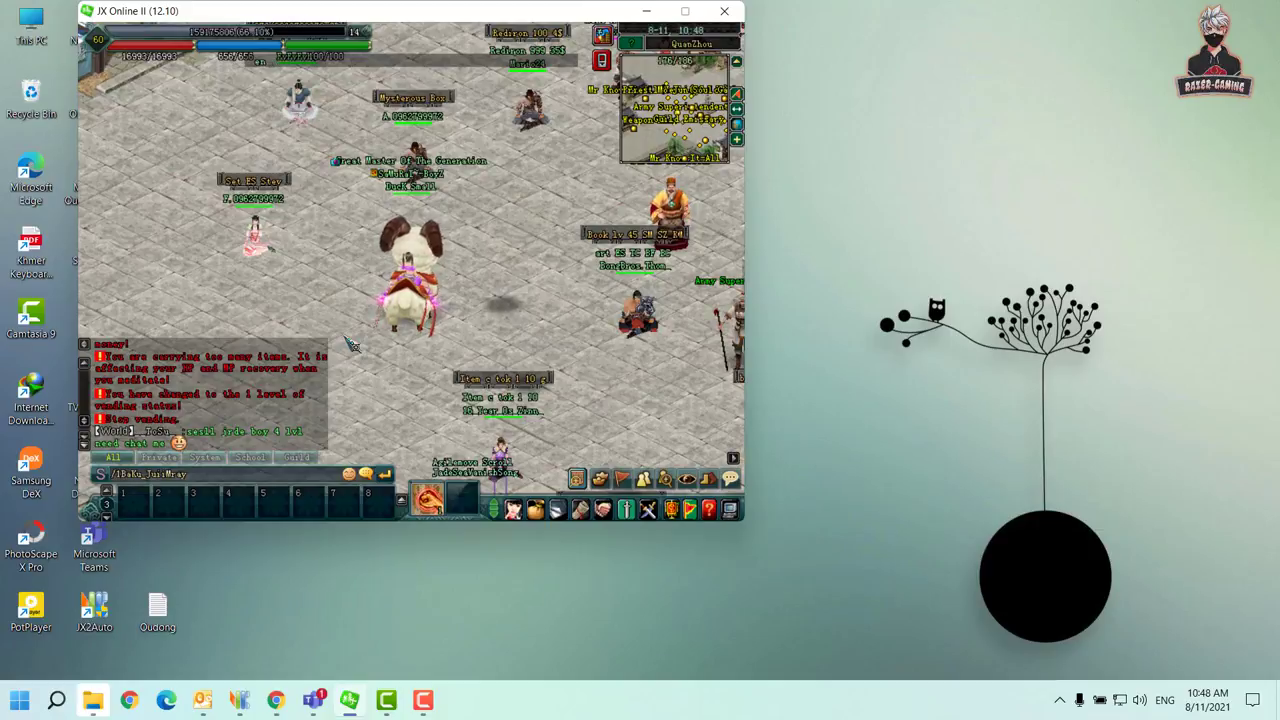
Open the Virus & threat protection settings of Windows Security from the Windows Update & Security settings
right_click(12, 699)
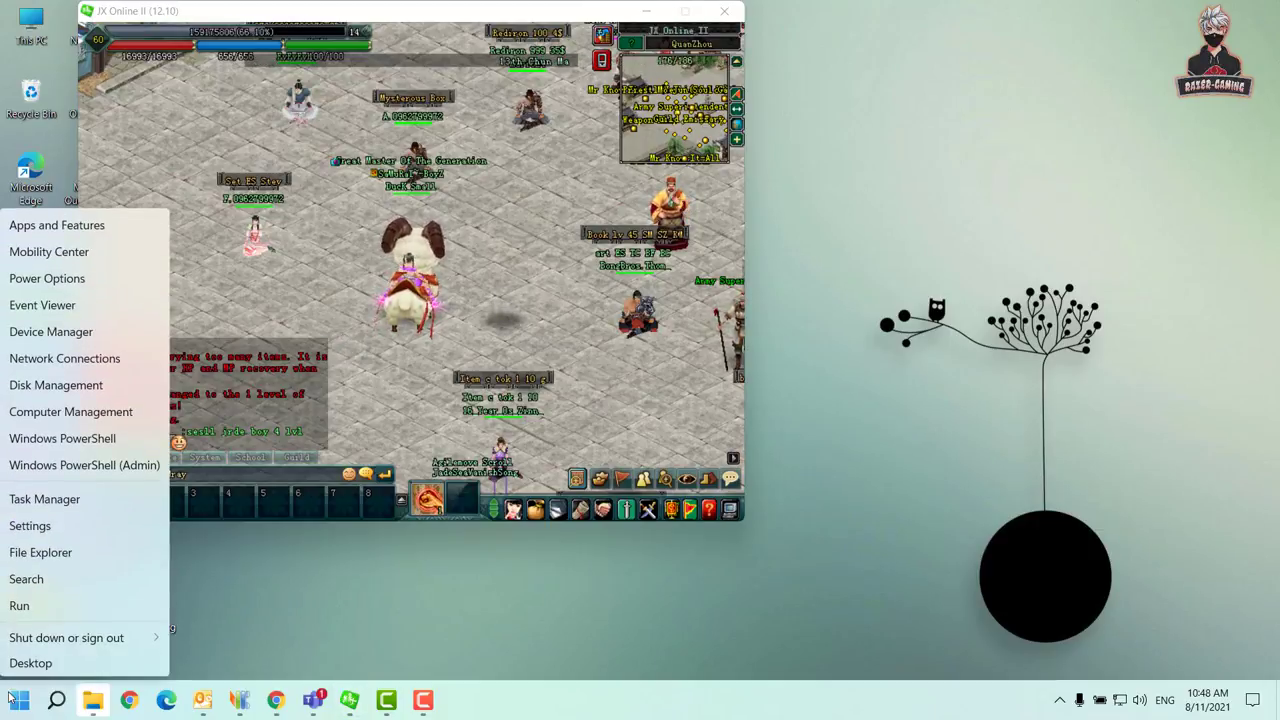
left_click(30, 525)
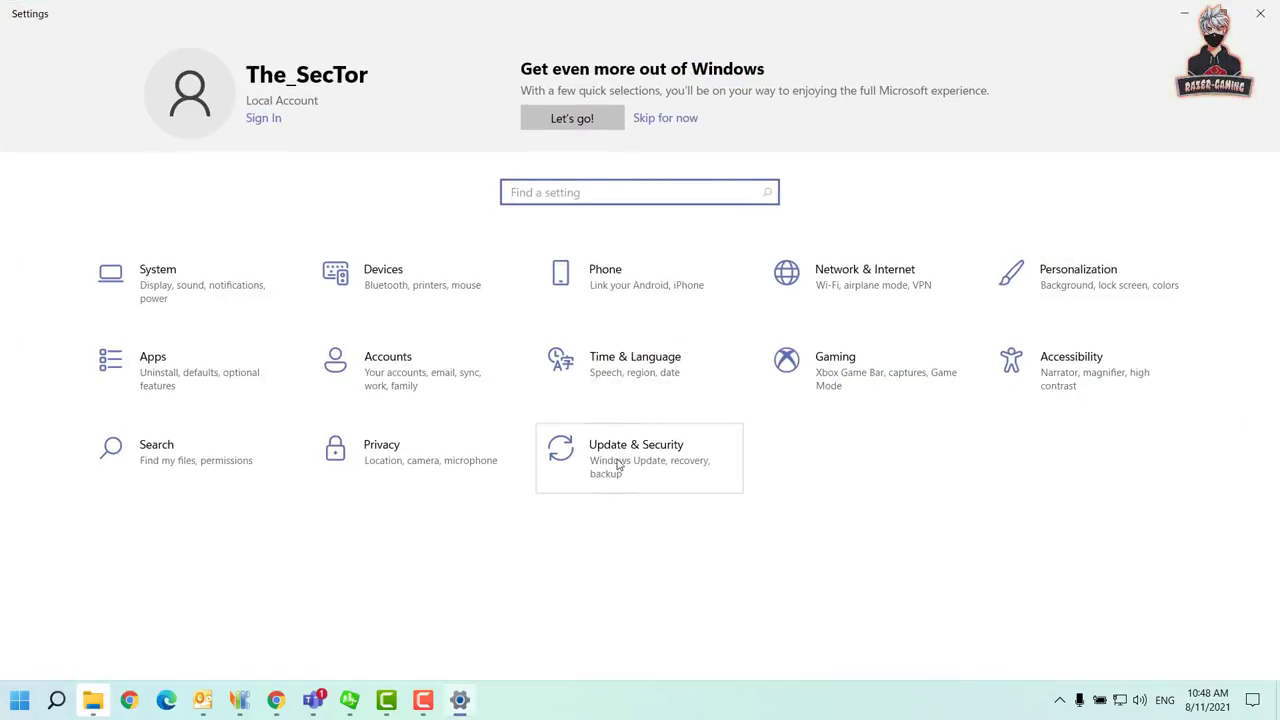
left_click(657, 457)
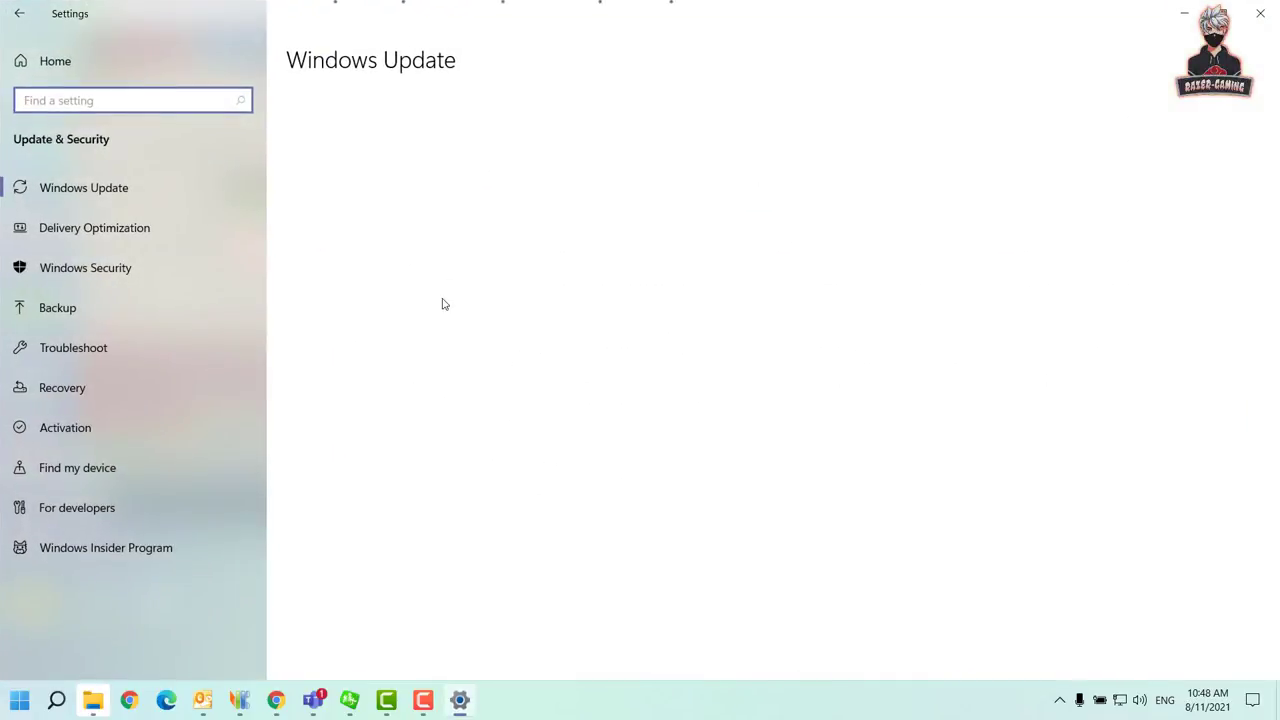
left_click(88, 270)
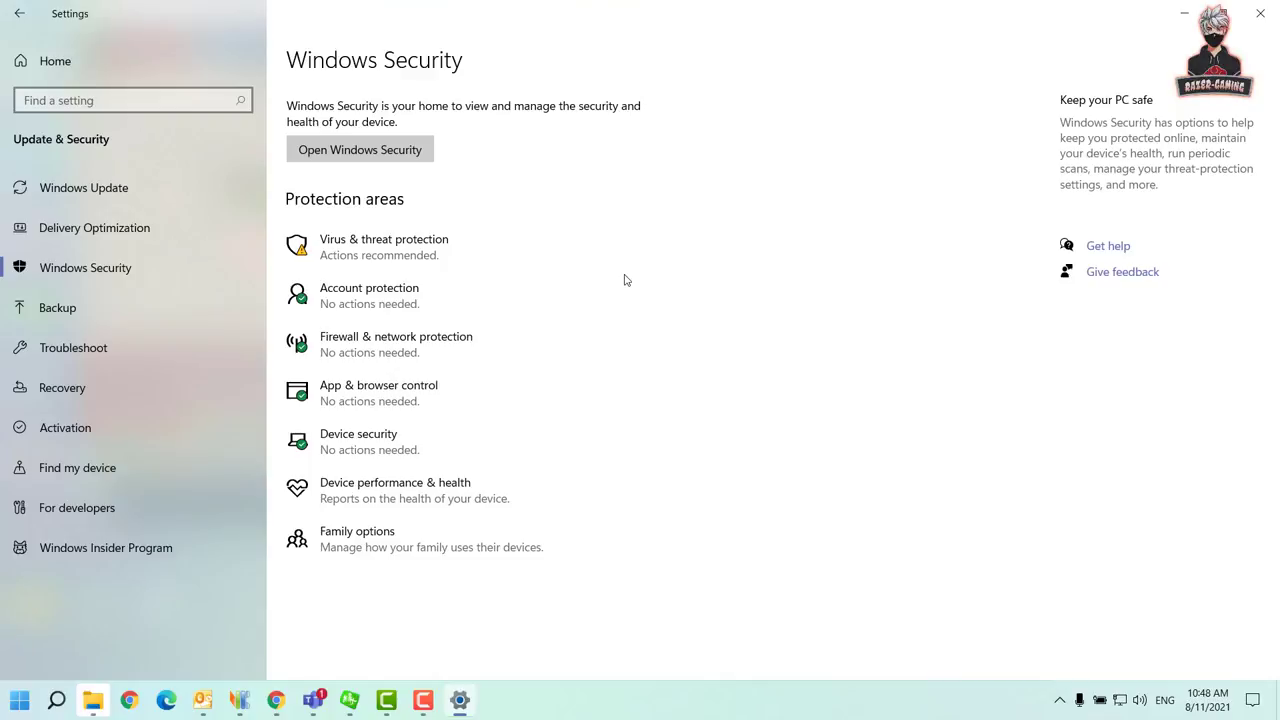
left_click(373, 253)
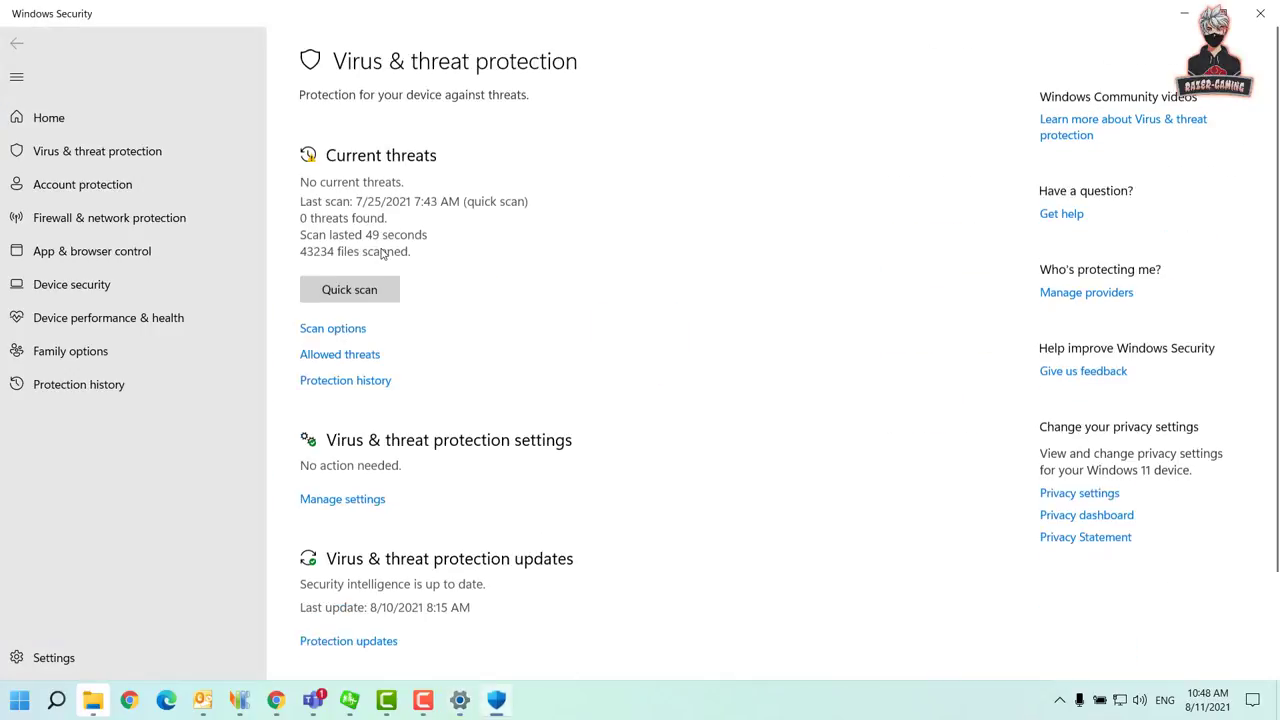
left_click(350, 499)
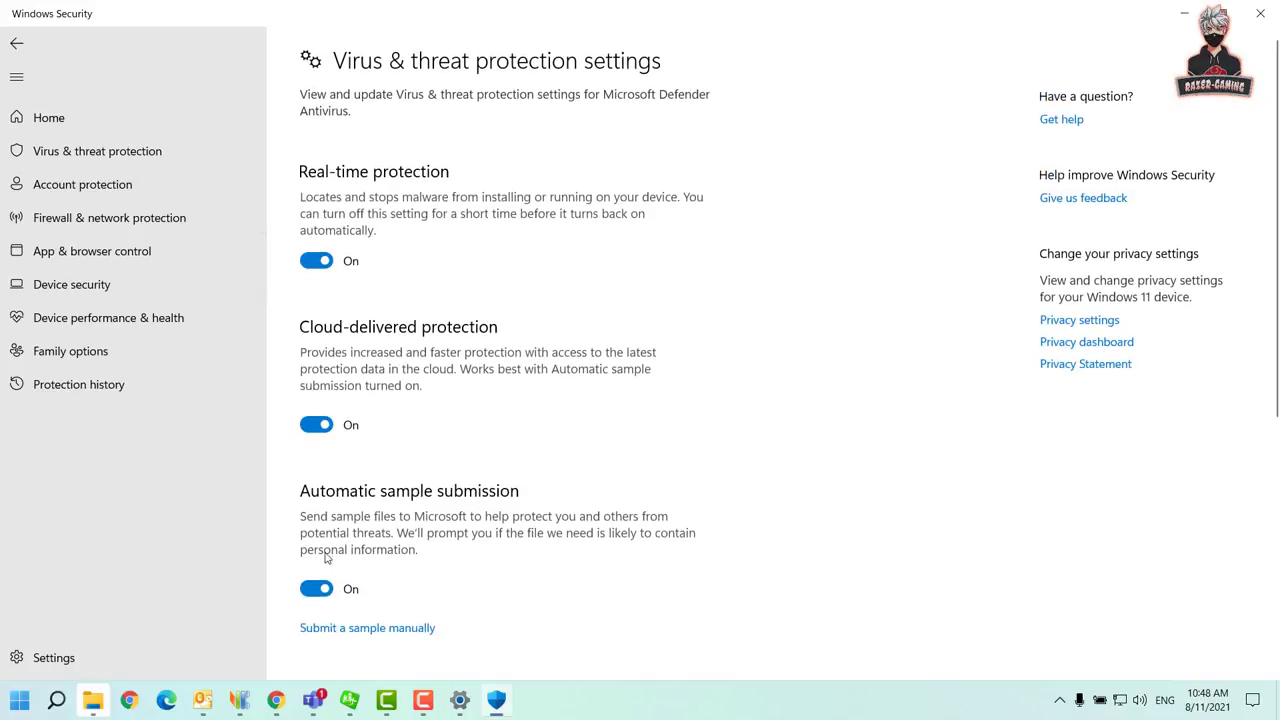
Turn off Real-time protection, Cloud-delivered protection and Automatic sample submission, and close the Windows Security and Settings windows
left_click(321, 266)
left_click(318, 449)
left_click(318, 647)
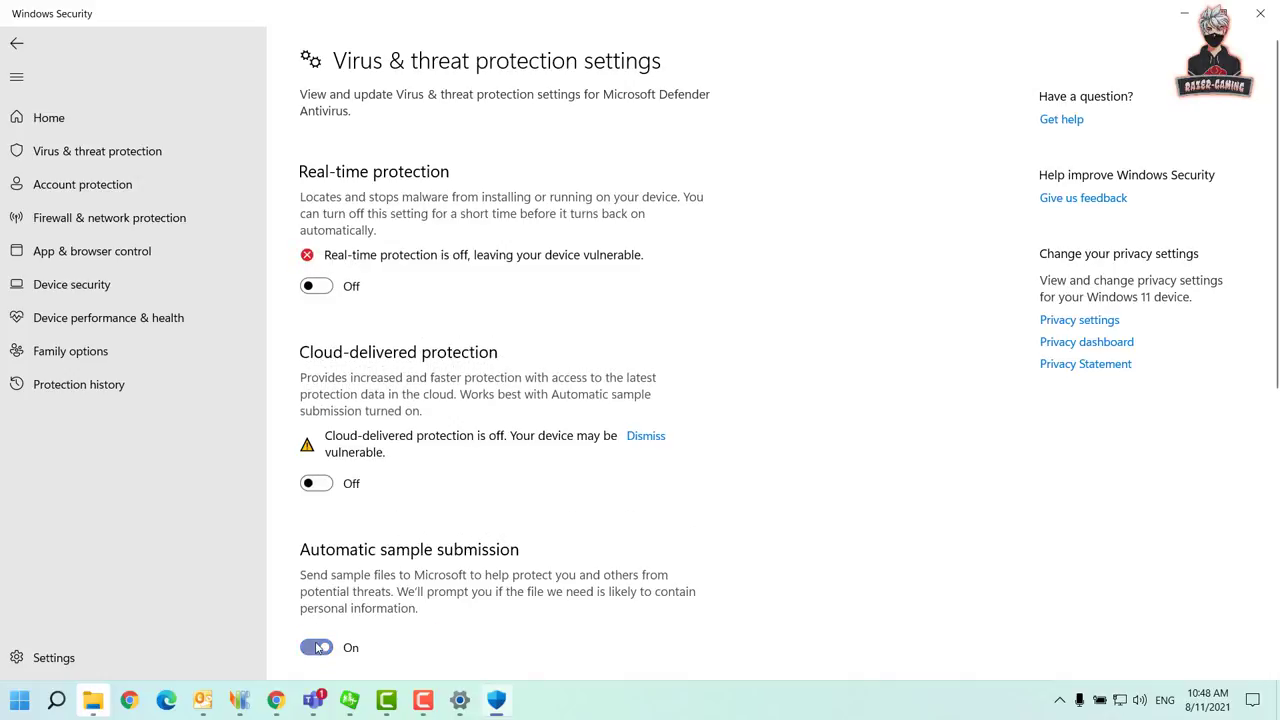
scroll(665, 300, "down", 3)
scroll(665, 300, "up", 1)
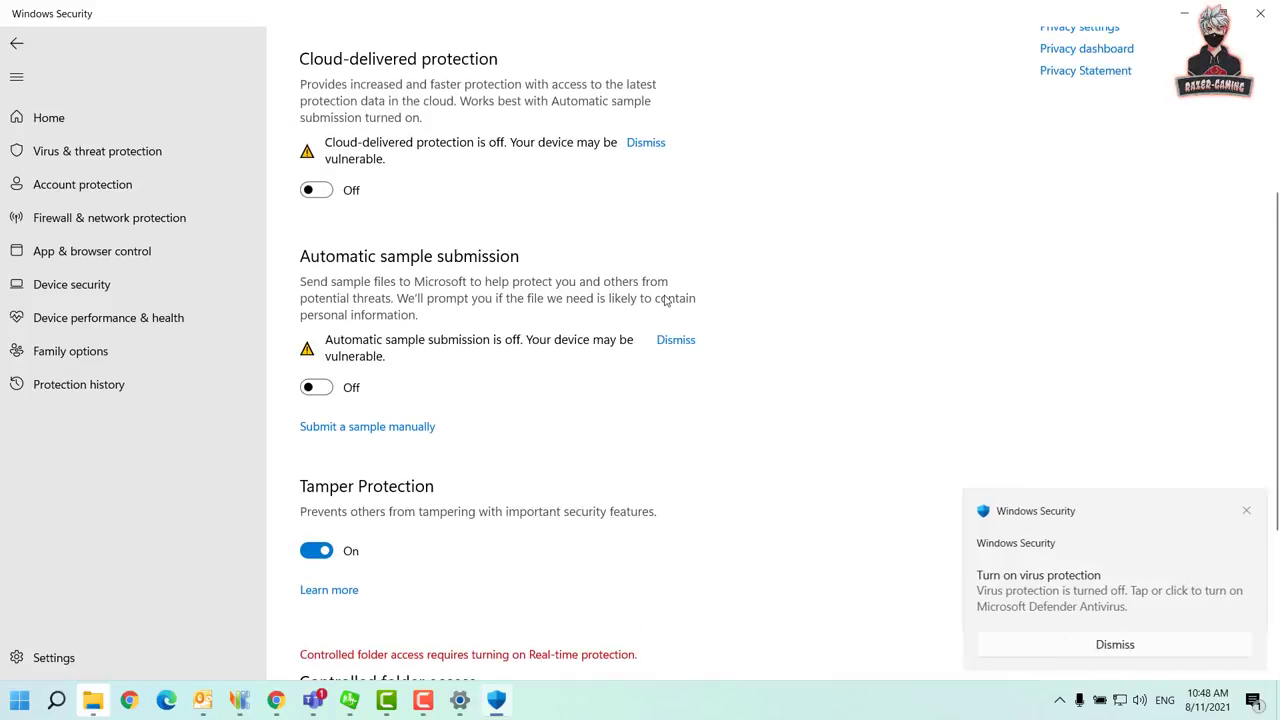
scroll(665, 300, "up", 3)
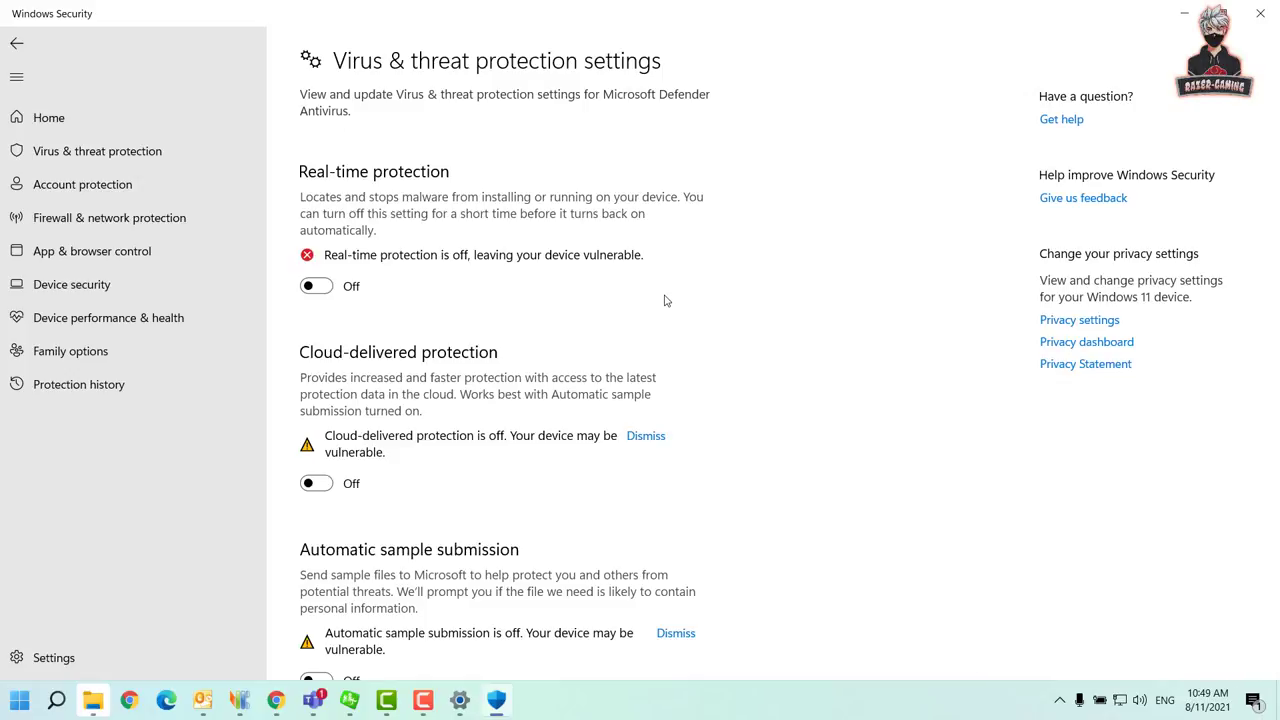
left_click(1260, 13)
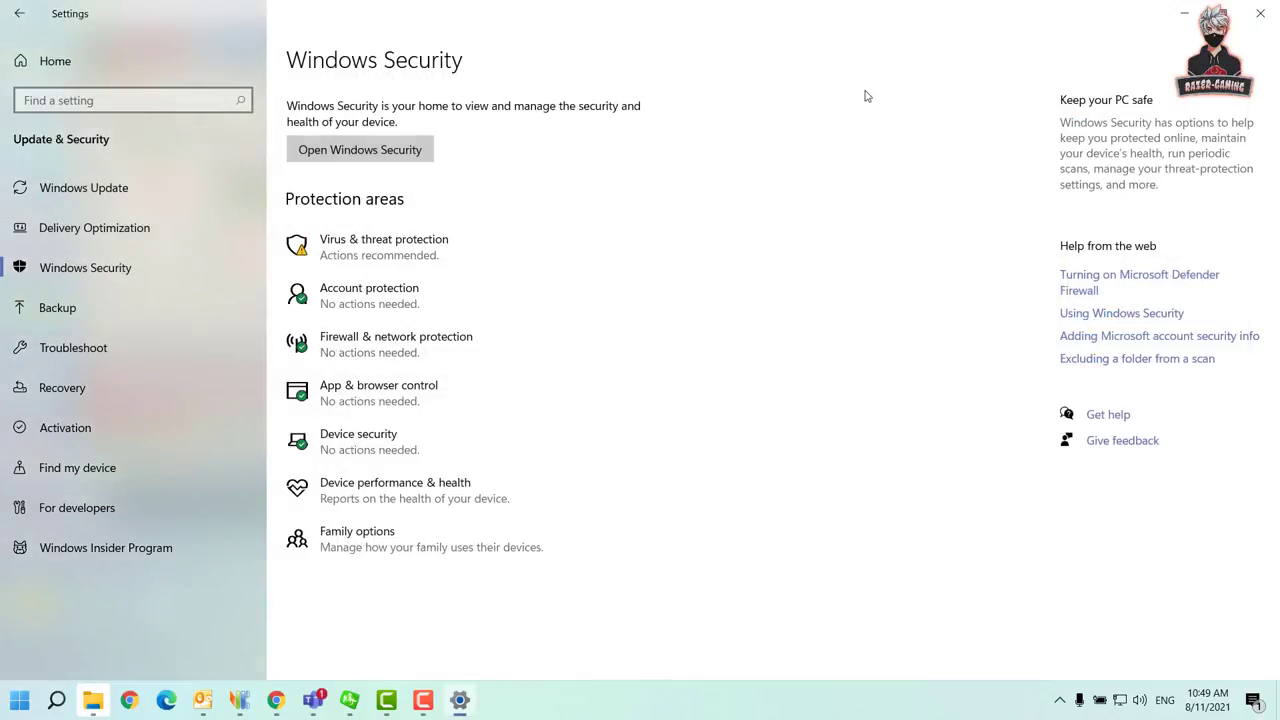
left_click(1260, 13)
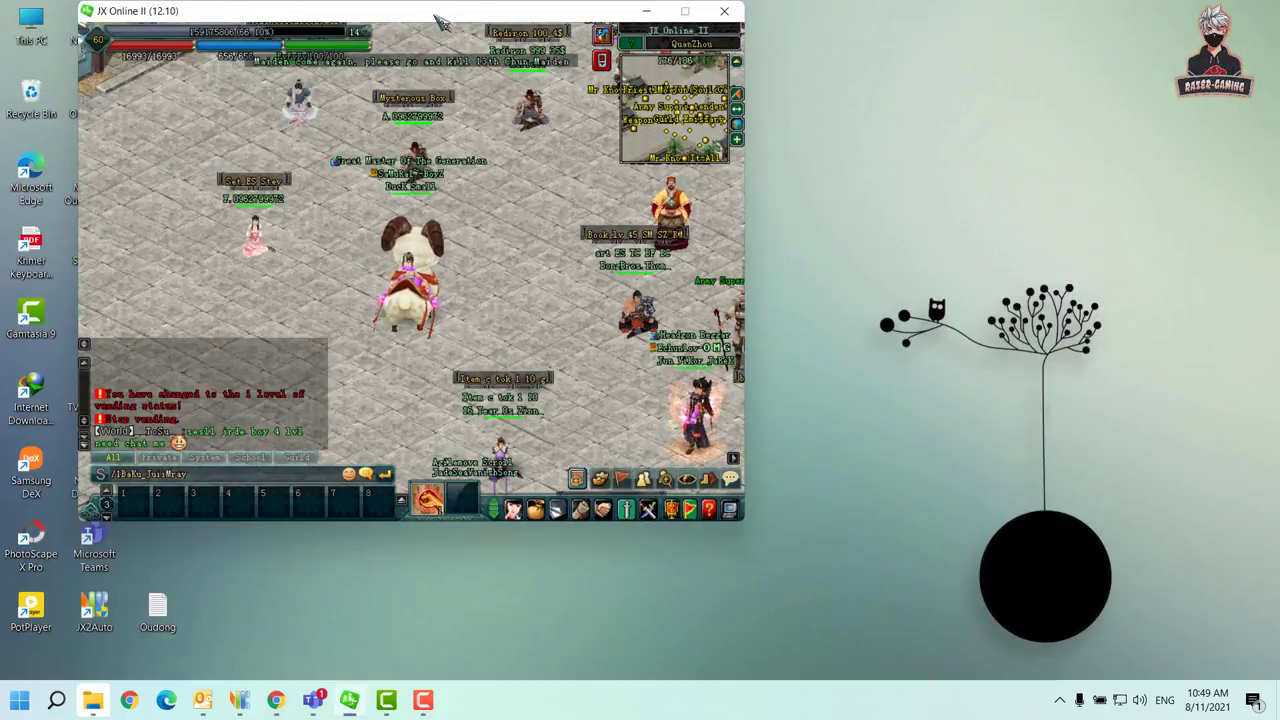
Reposition the JX Online II window on the desktop and ride the mounted character around QuanZhou
left_click_drag(432, 17, 646, 28)
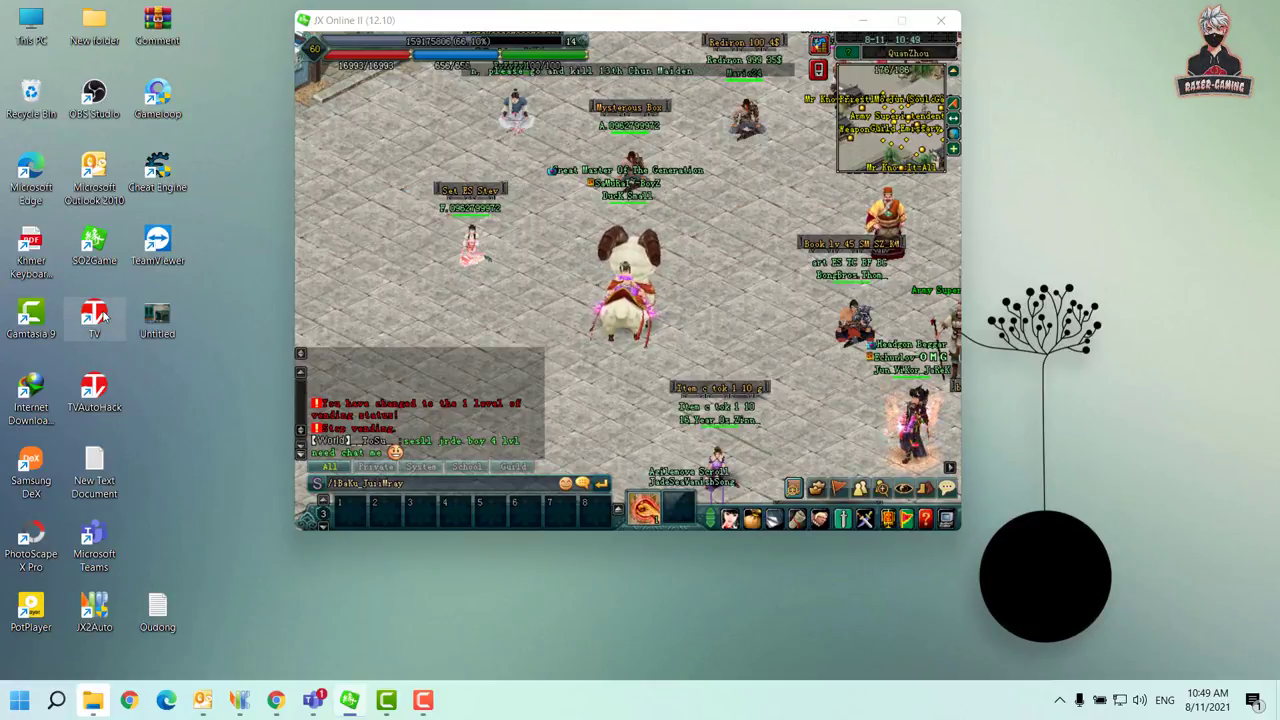
left_click(232, 398)
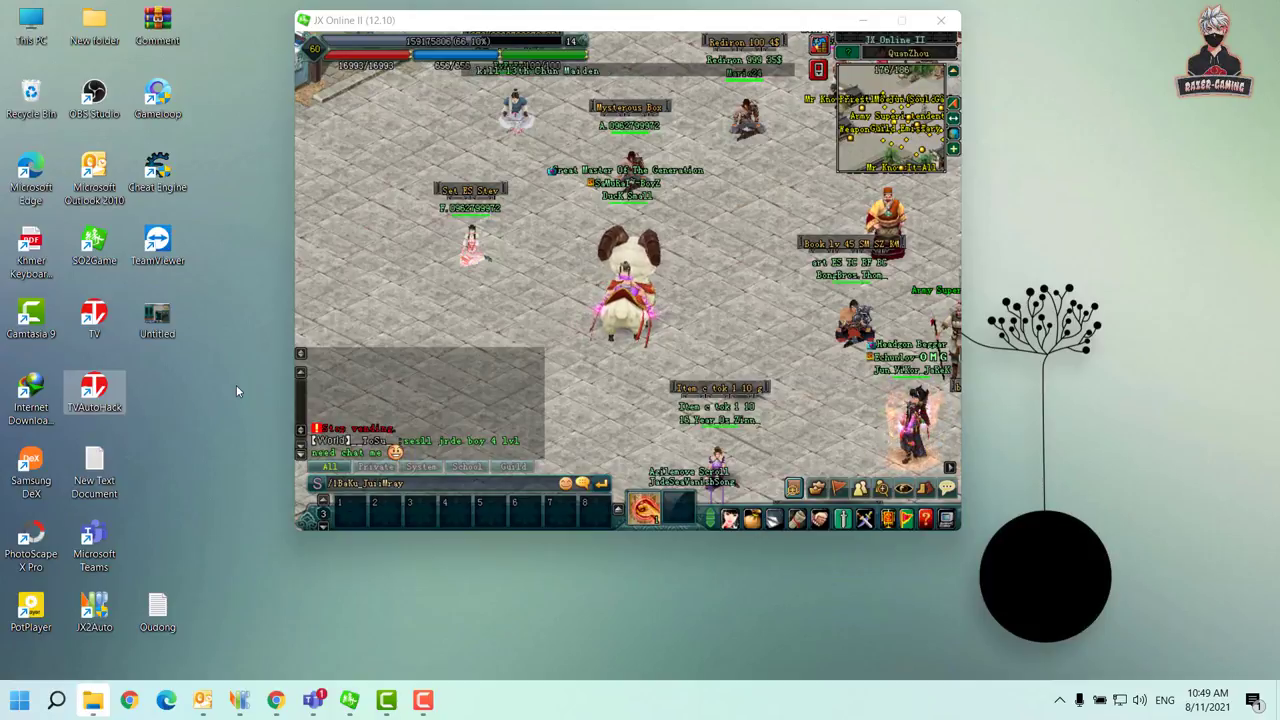
left_click(605, 387)
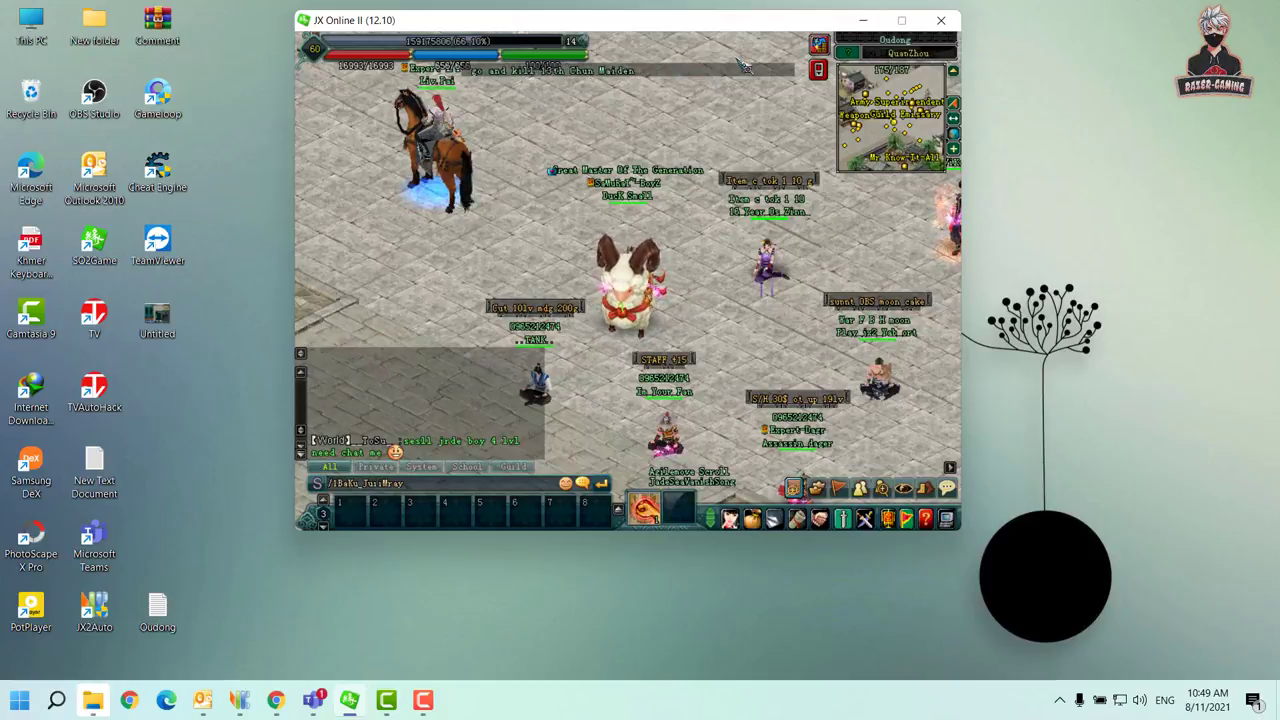
left_click_drag(676, 24, 414, 12)
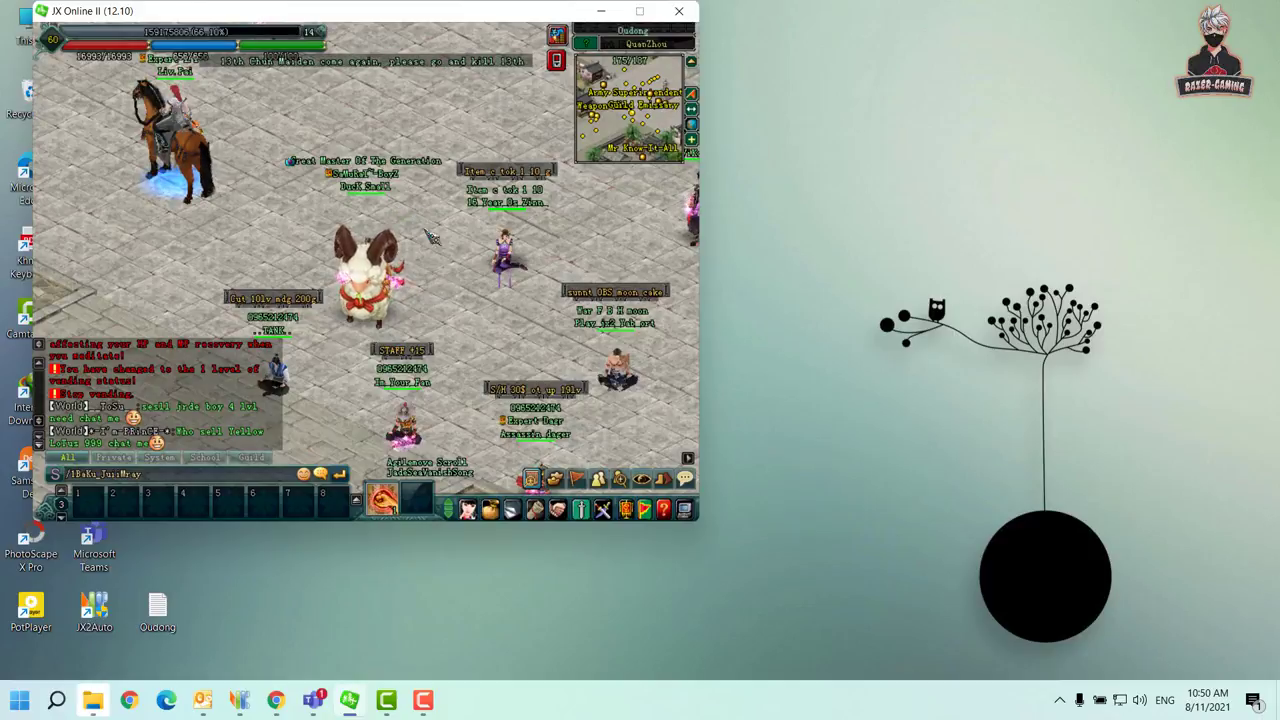
left_click(403, 215)
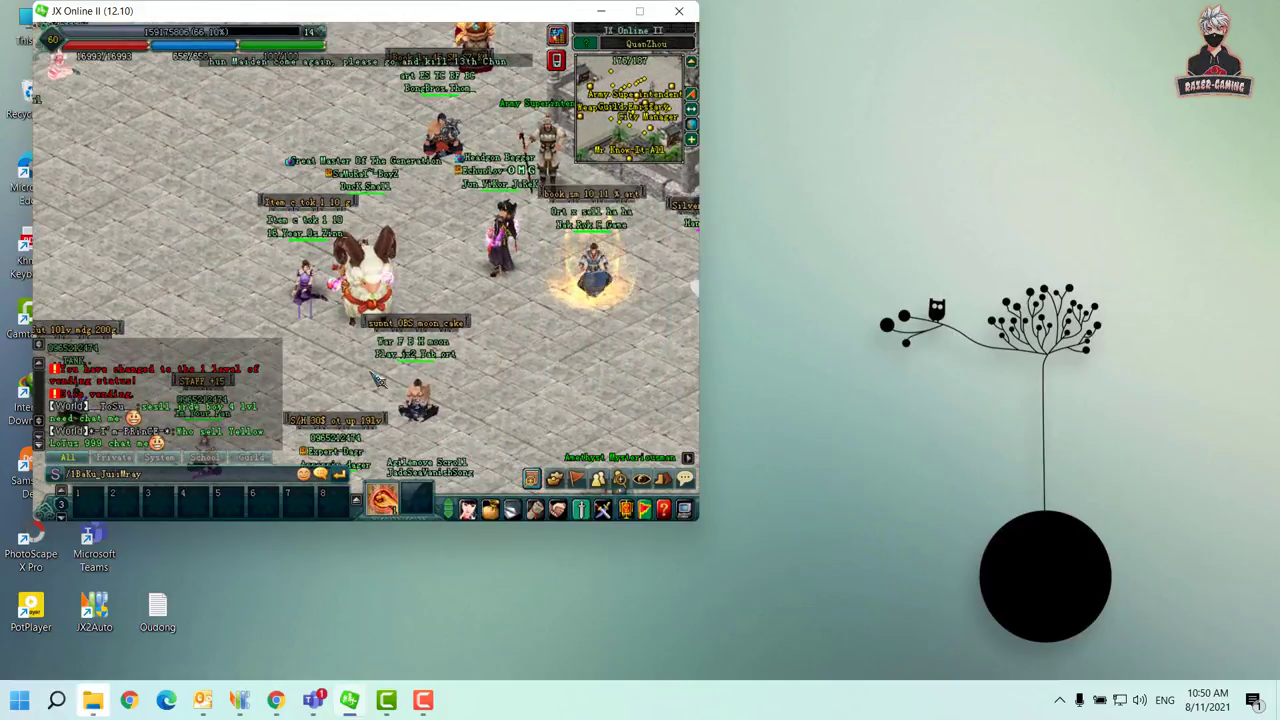
left_click(420, 388)
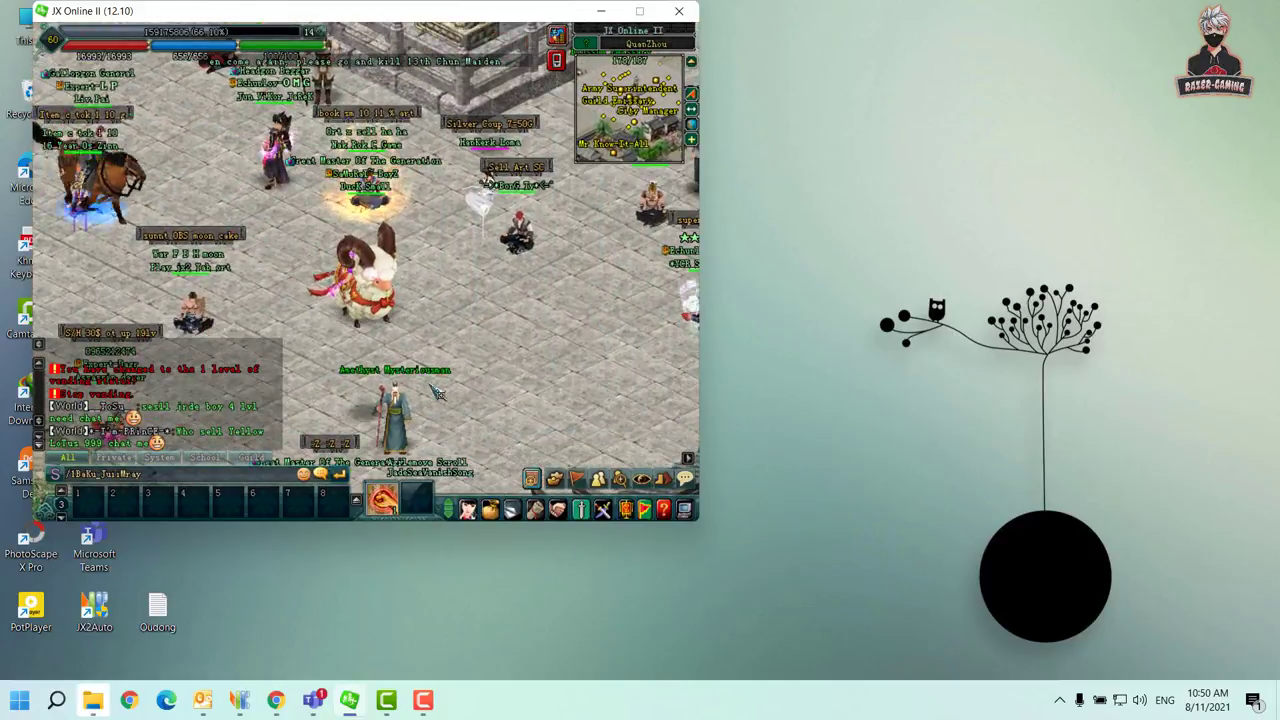